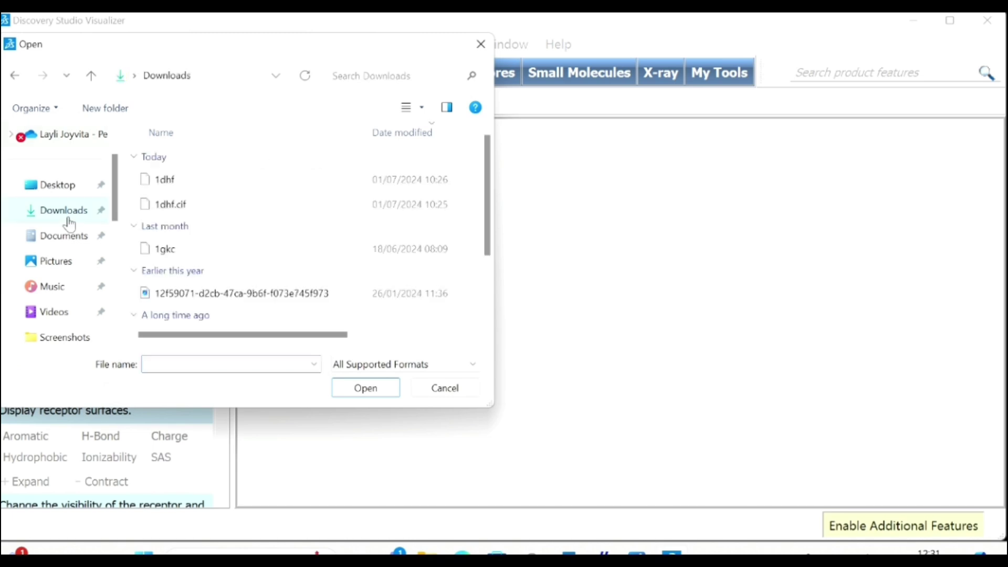
Open the 1dhf structure from the Downloads folder and show its hierarchy.
{"action": "left_click", "coordinate": [170, 185]}
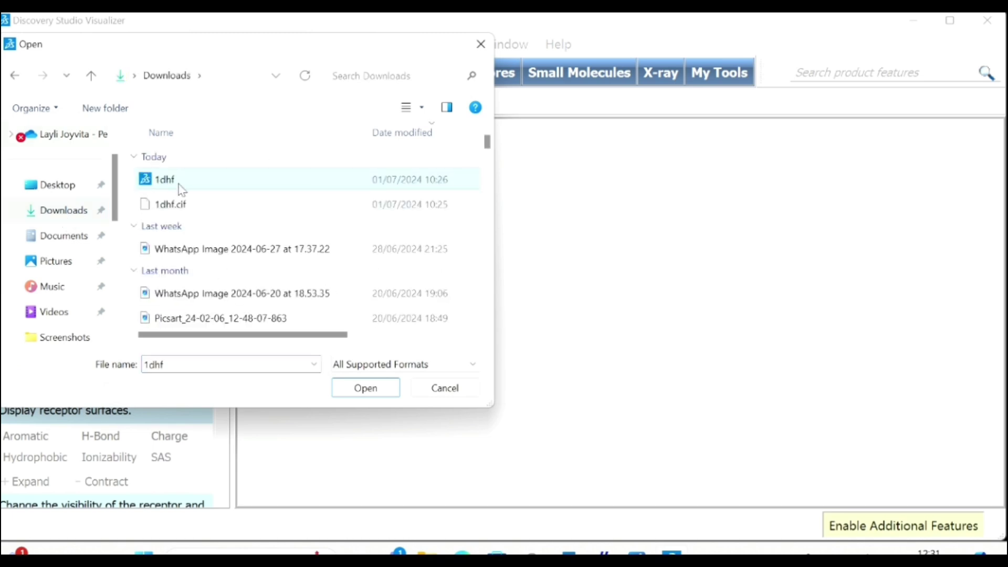
{"action": "left_click", "coordinate": [369, 387]}
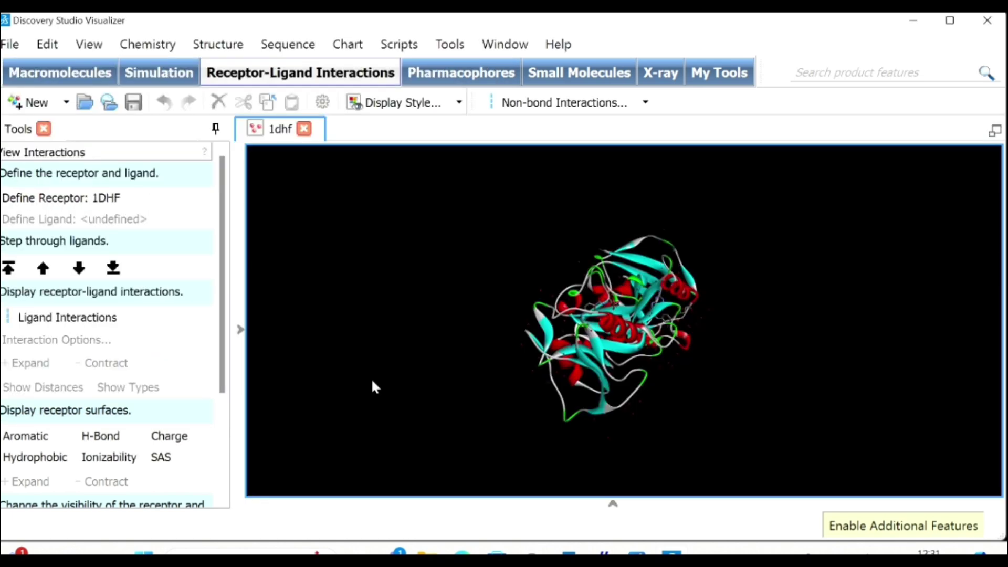
{"action": "left_click", "coordinate": [92, 46]}
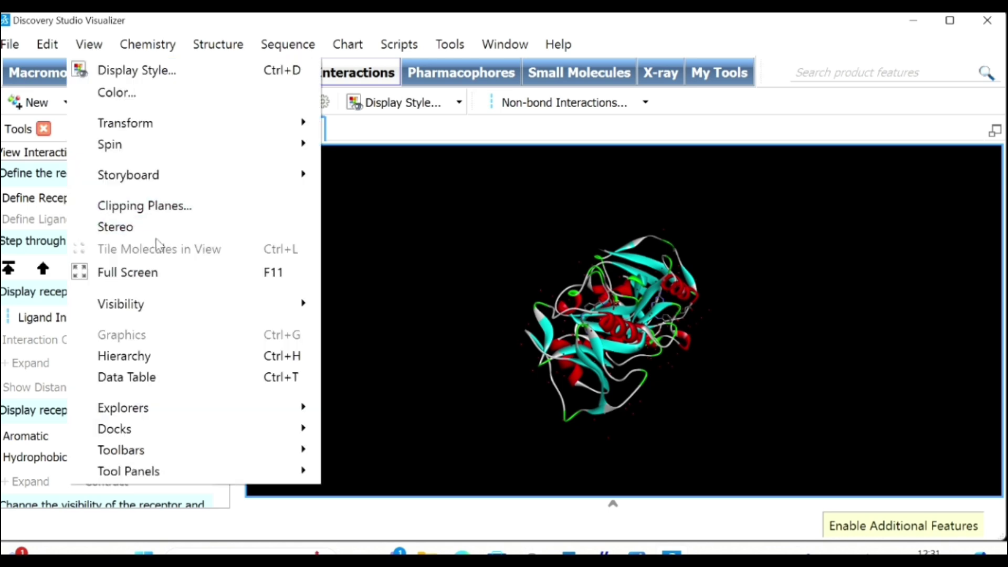
{"action": "left_click", "coordinate": [179, 362]}
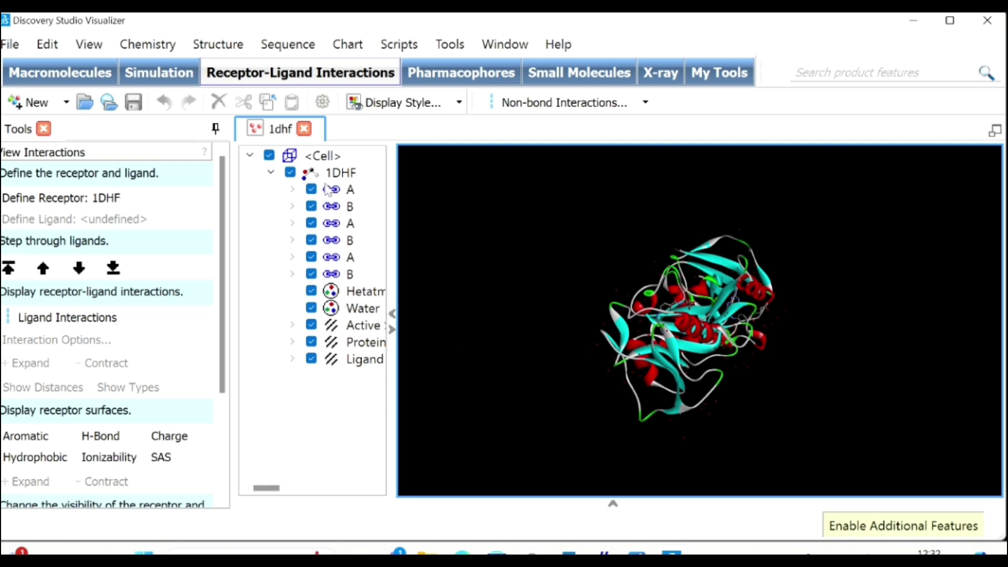
Delete all three B chain entries from the 1DHF structure.
{"action": "left_click", "coordinate": [332, 208]}
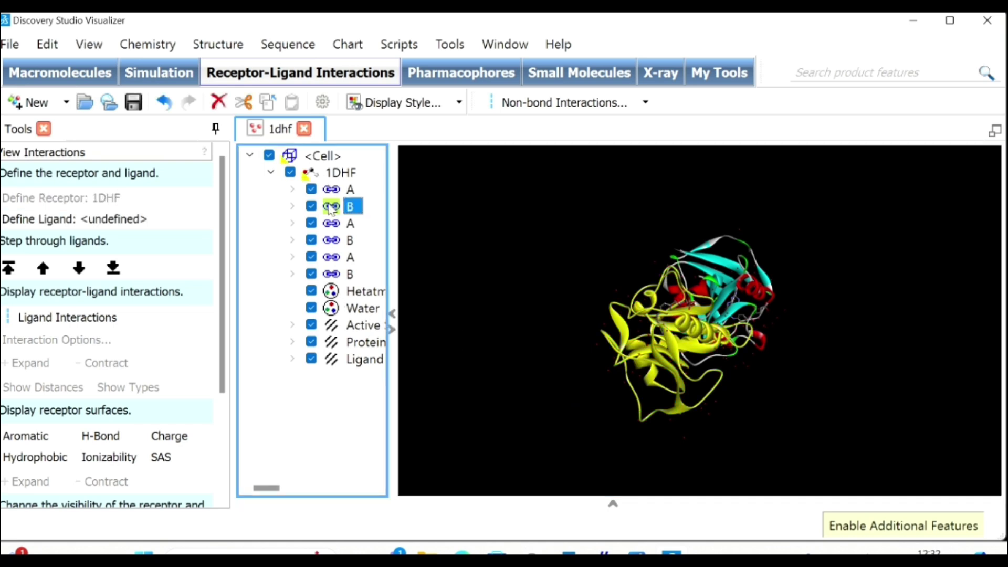
{"action": "left_click", "coordinate": [45, 44]}
{"action": "left_click", "coordinate": [124, 215]}
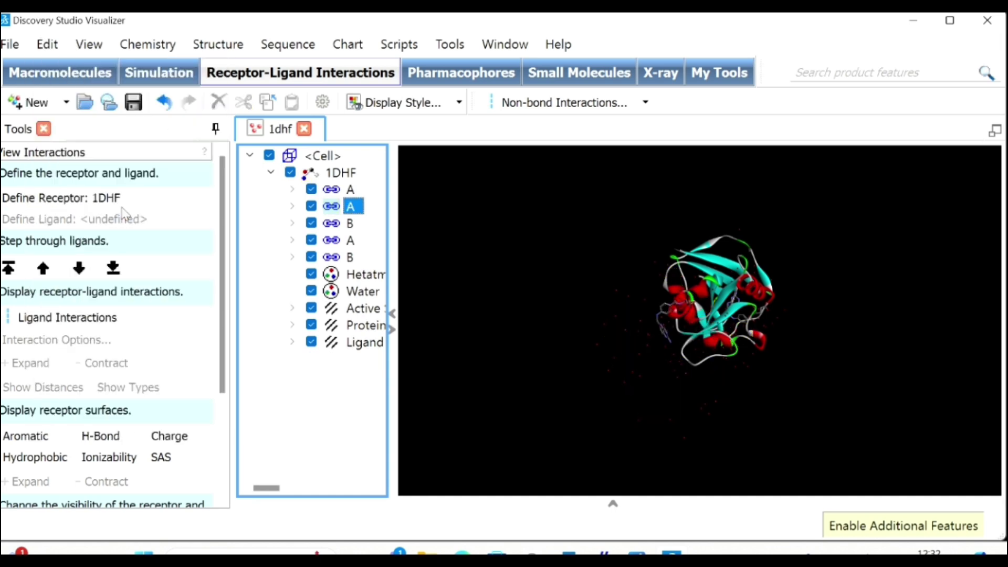
{"action": "left_click", "coordinate": [331, 223]}
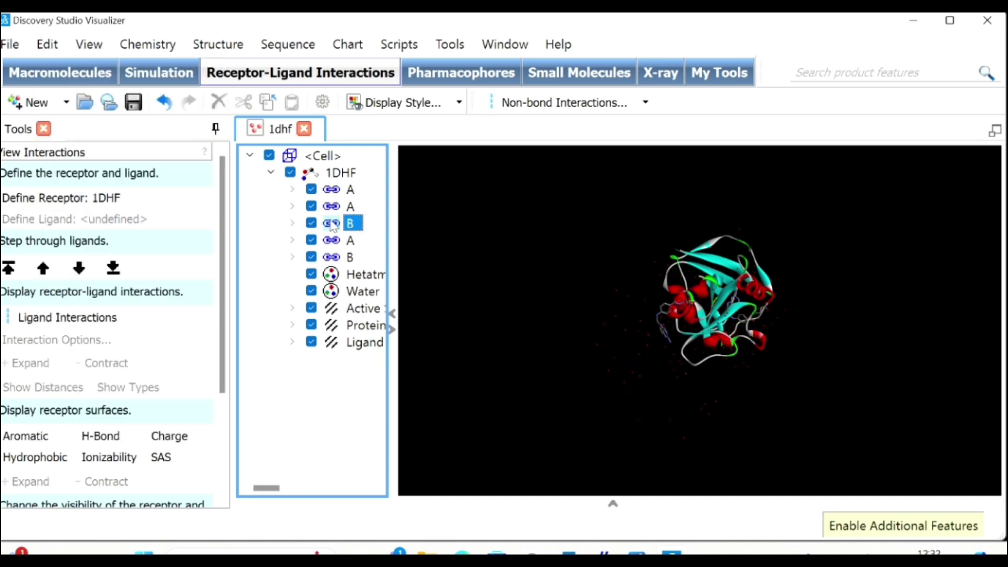
{"action": "left_click", "coordinate": [219, 101]}
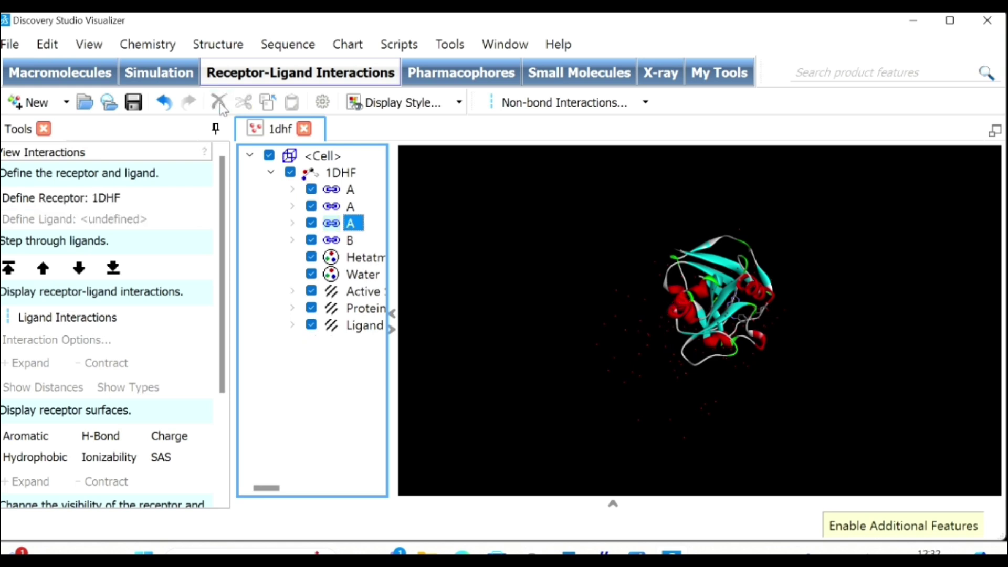
{"action": "left_click", "coordinate": [330, 240]}
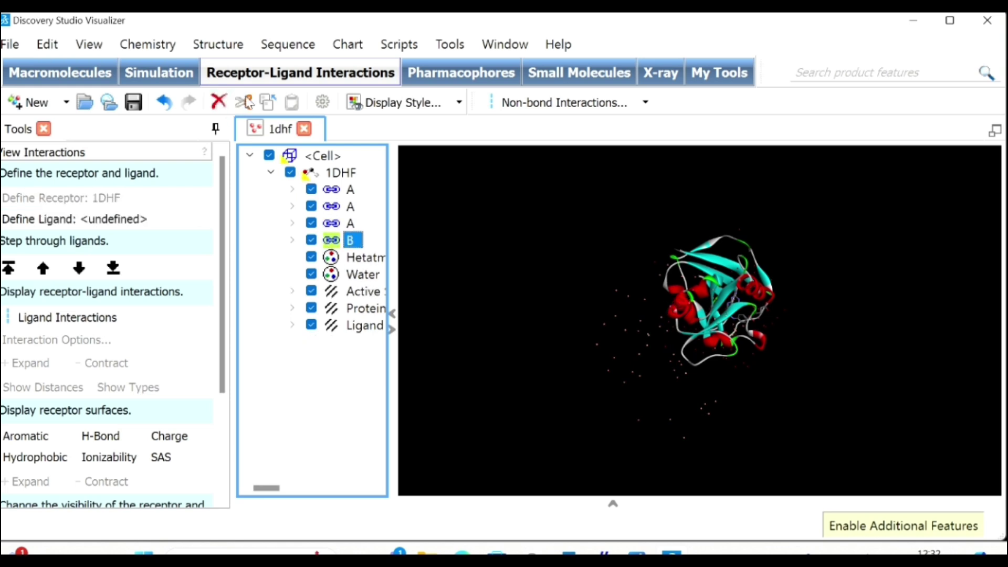
{"action": "left_click", "coordinate": [219, 101]}
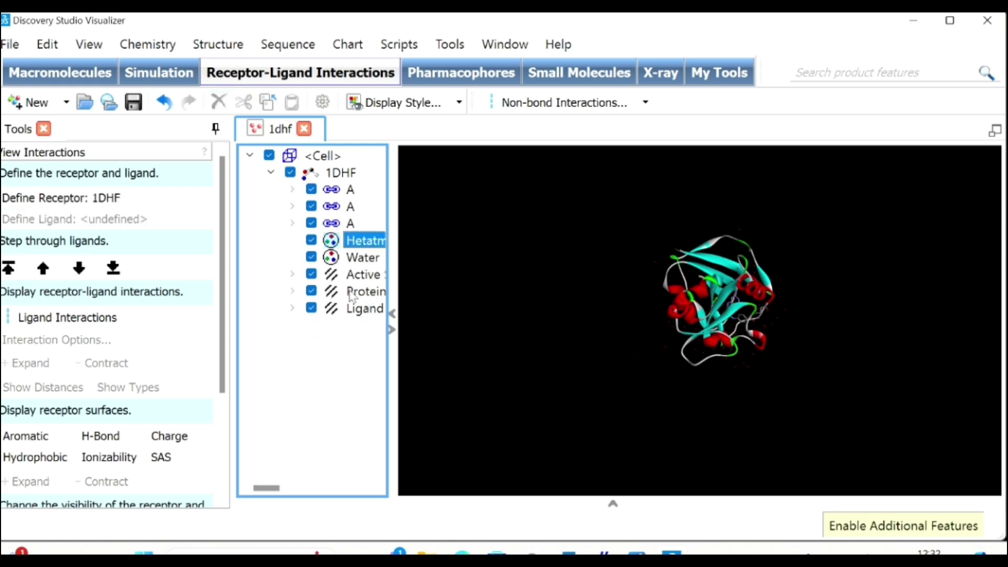
Delete the Water group and the Ligand group from the 1DHF structure.
{"action": "left_click", "coordinate": [345, 261]}
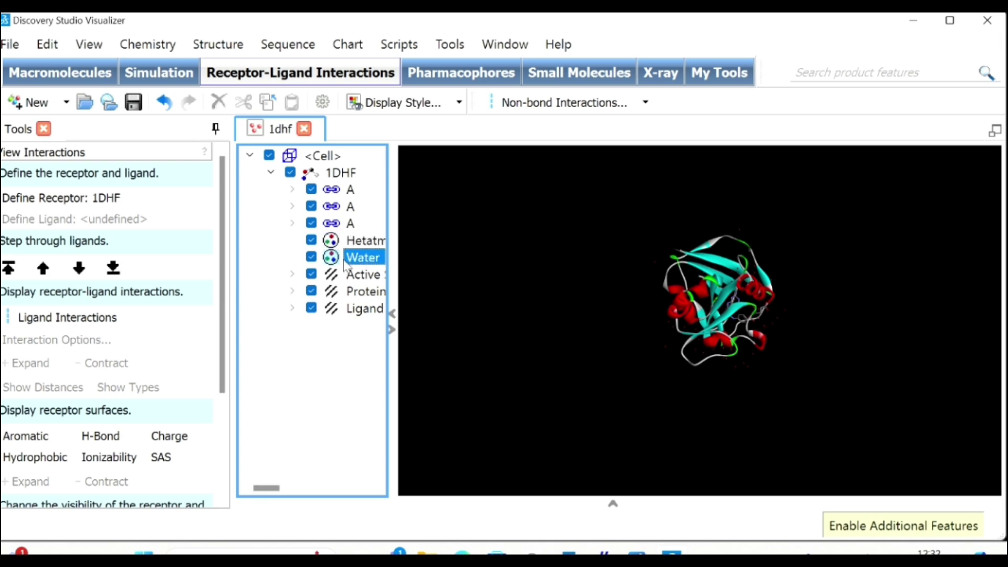
{"action": "left_click", "coordinate": [218, 102]}
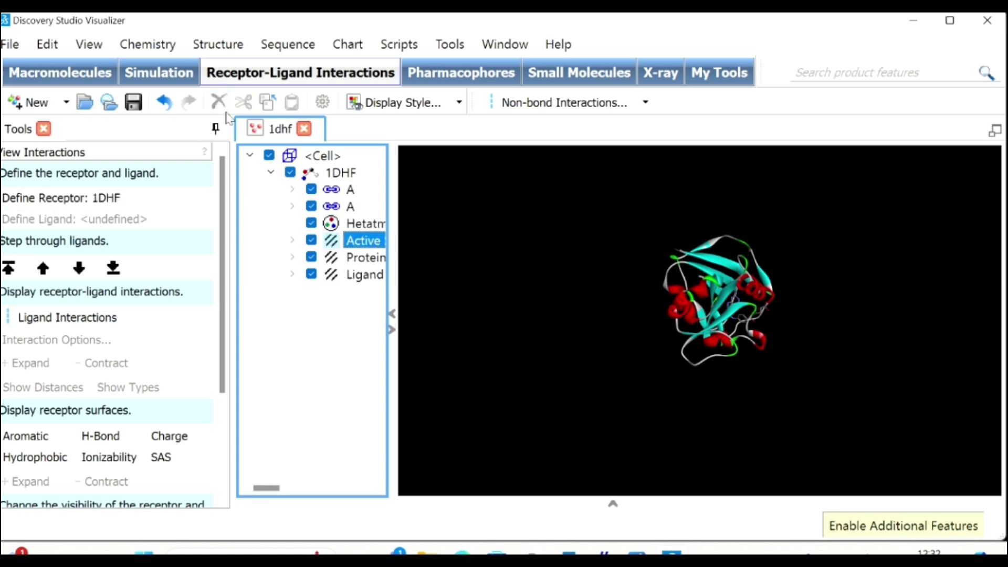
{"action": "left_click", "coordinate": [362, 275]}
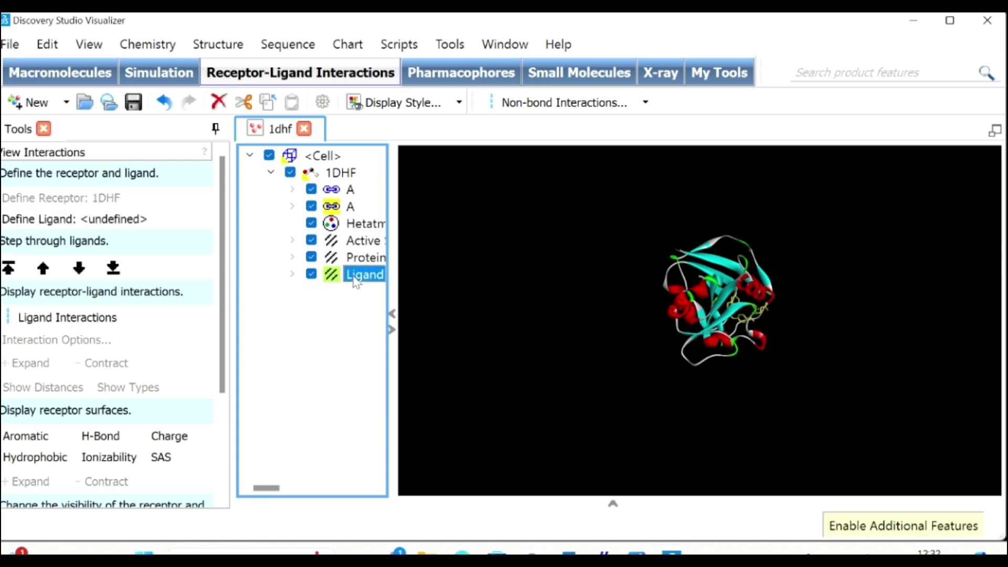
{"action": "left_click", "coordinate": [218, 101]}
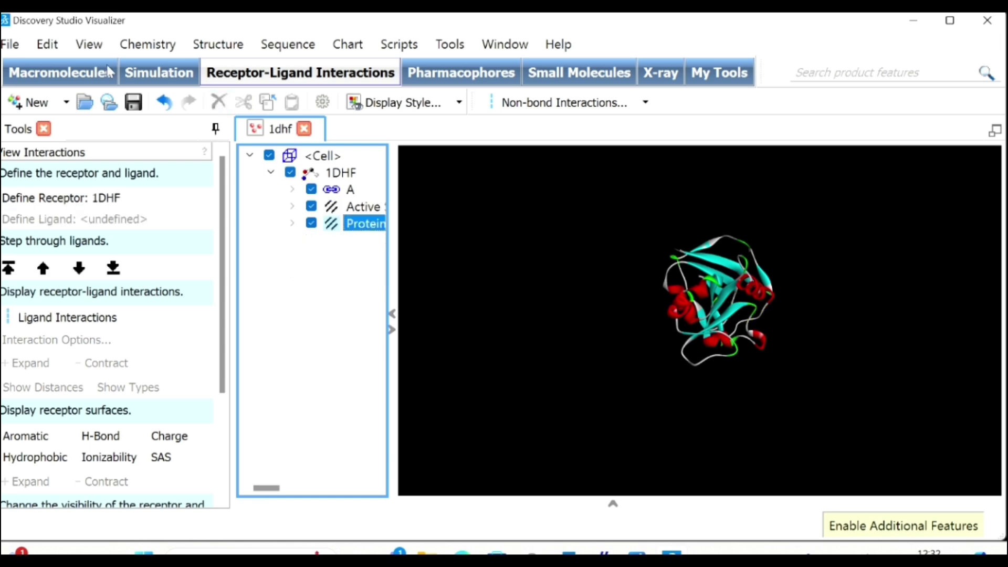
Add polar hydrogens to the remaining 1DHF protein.
{"action": "left_click", "coordinate": [32, 44]}
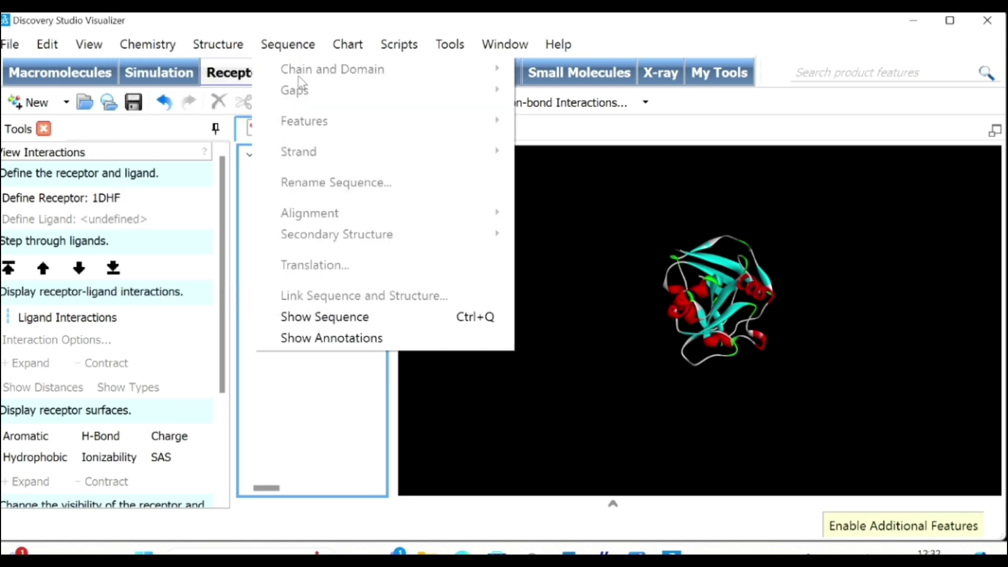
{"action": "mouse_move", "coordinate": [226, 68]}
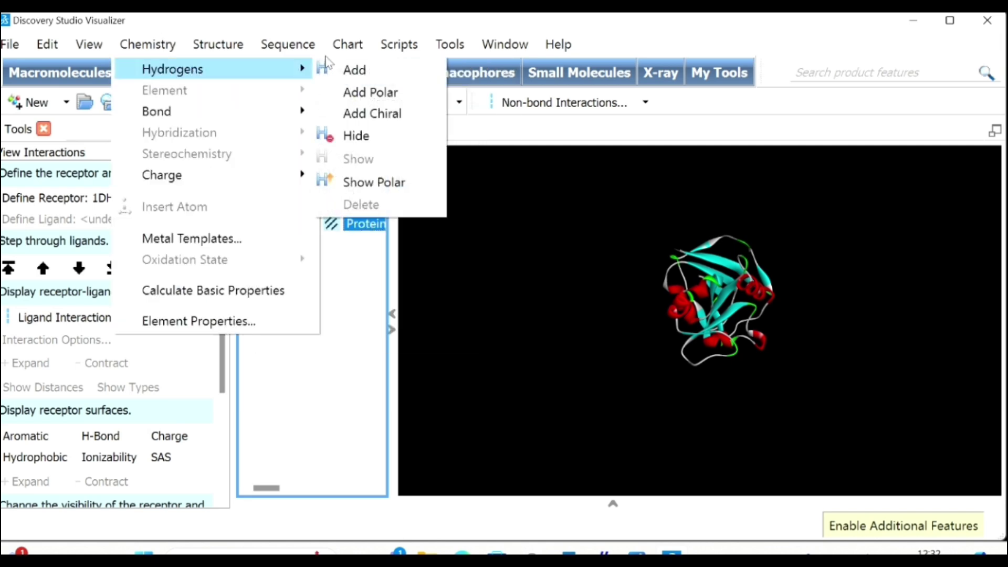
{"action": "left_click", "coordinate": [358, 92]}
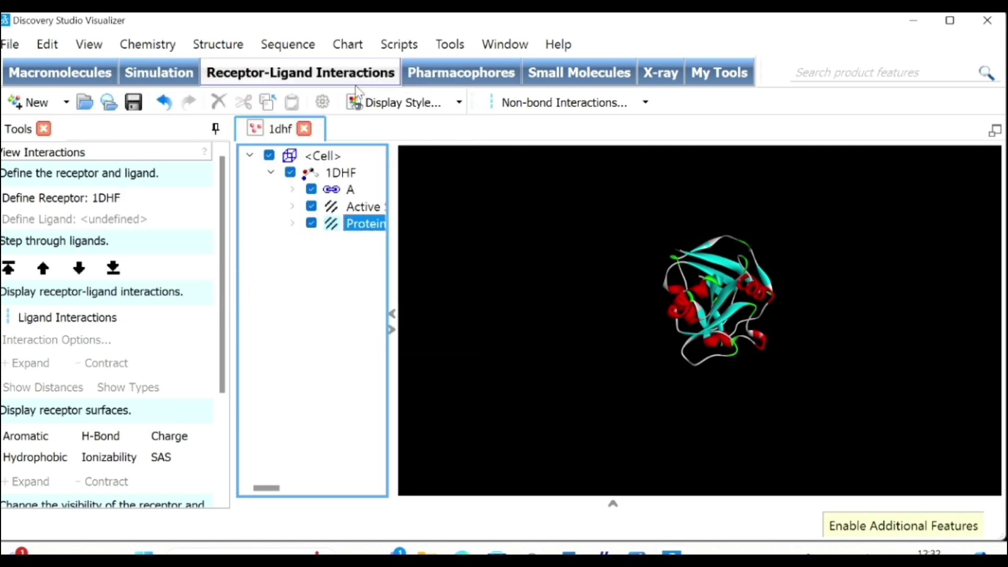
Start saving a copy of the structure in the 1dhf antimetabolit folder, with the file name 1dhf-correct.
{"action": "left_click", "coordinate": [10, 44]}
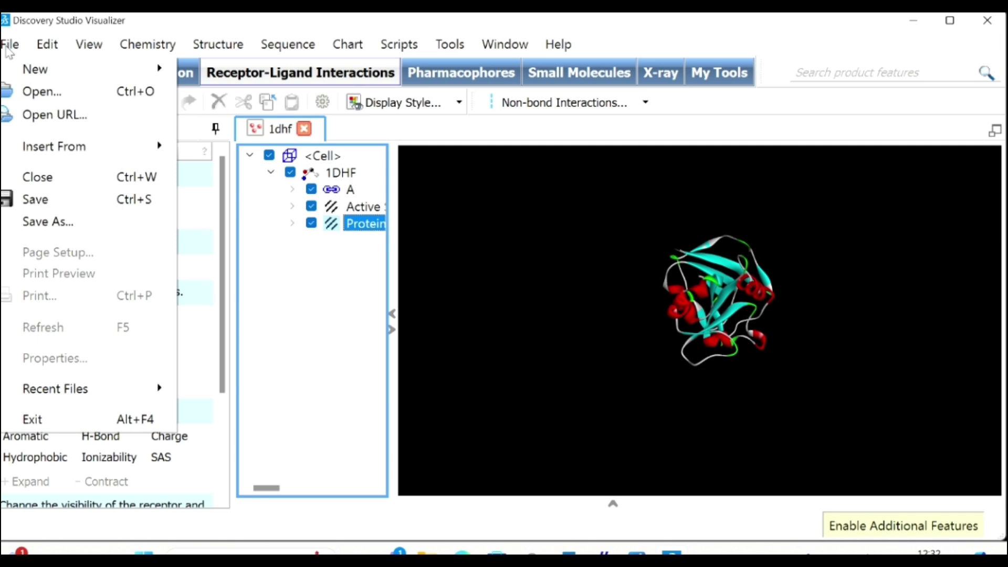
{"action": "left_click", "coordinate": [76, 221]}
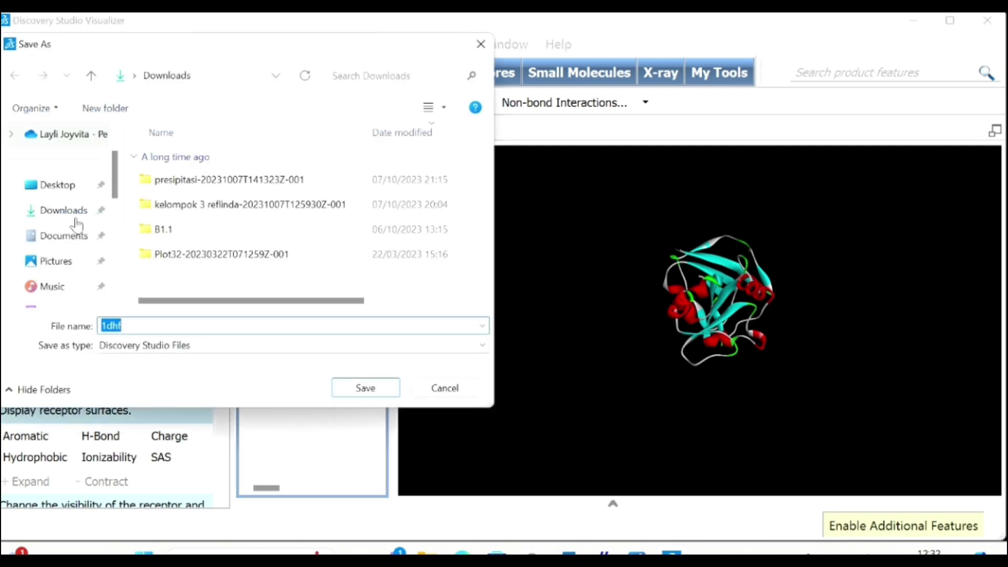
{"action": "scroll", "coordinate": [63, 254], "scroll_direction": "down", "scroll_amount": 3}
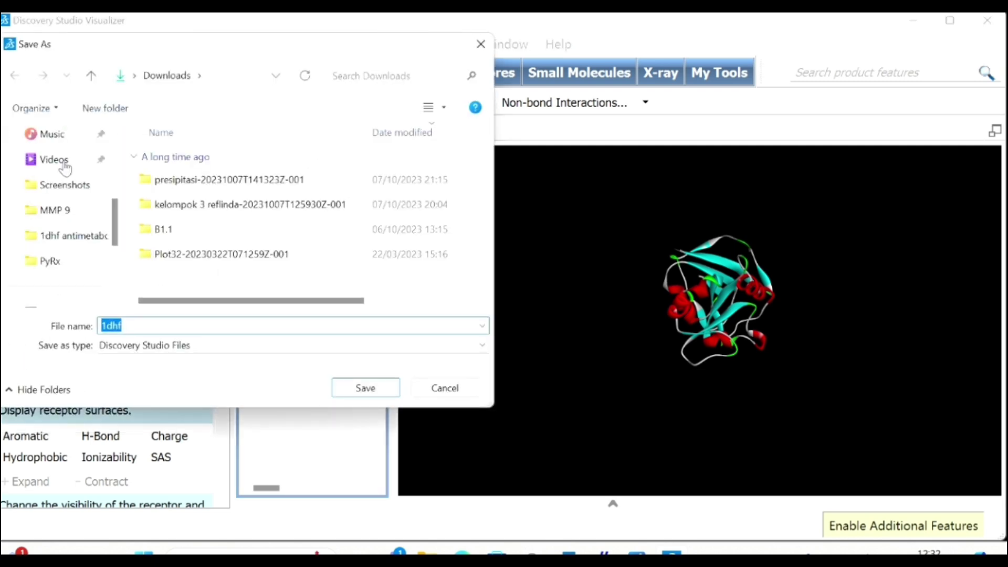
{"action": "left_click", "coordinate": [76, 237]}
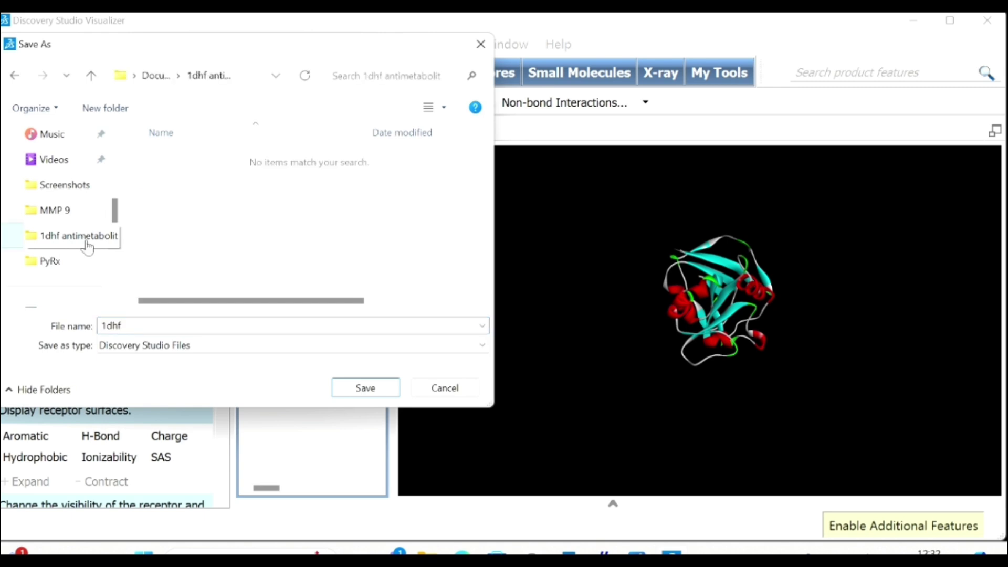
{"action": "left_click", "coordinate": [173, 324]}
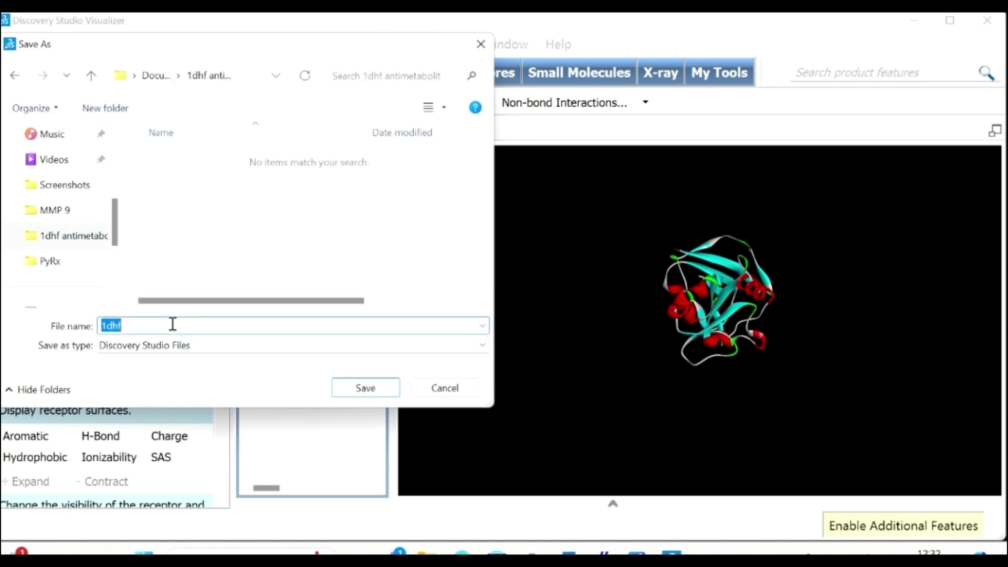
{"action": "left_click", "coordinate": [173, 325]}
{"action": "type", "text": "-correct"}
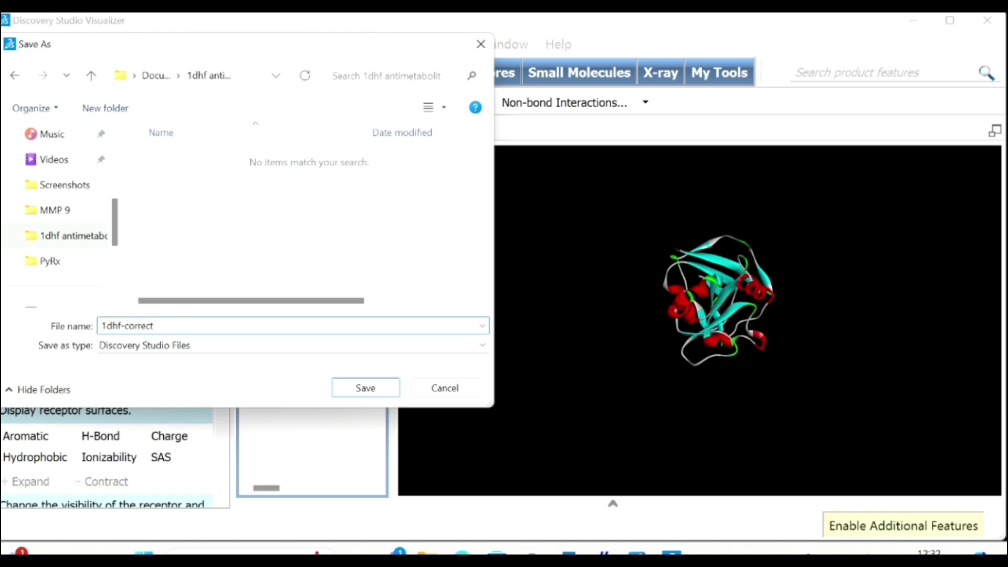
Set the file type to Protein Data Bank Files and save the structure with Protein added before 1dhf-correct in the file name.
{"action": "left_click", "coordinate": [267, 345]}
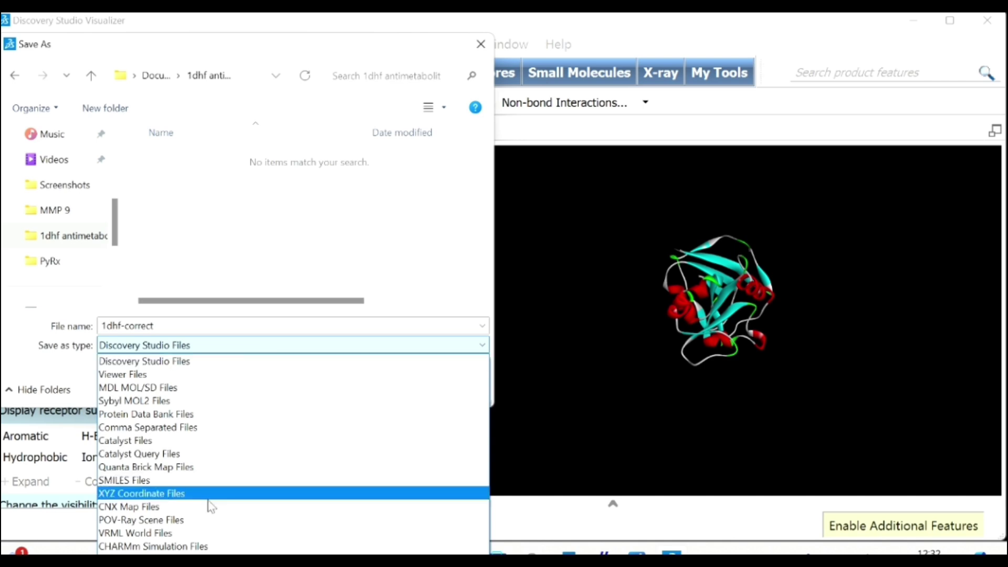
{"action": "left_click", "coordinate": [190, 419]}
{"action": "double_click", "coordinate": [102, 322]}
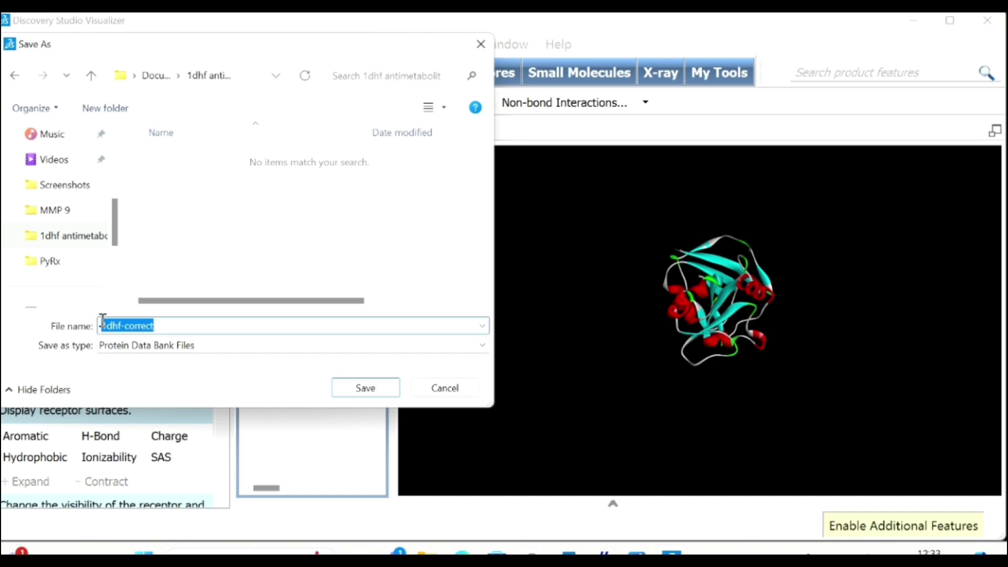
{"action": "left_click", "coordinate": [103, 325]}
{"action": "type", "text": "Pro"}
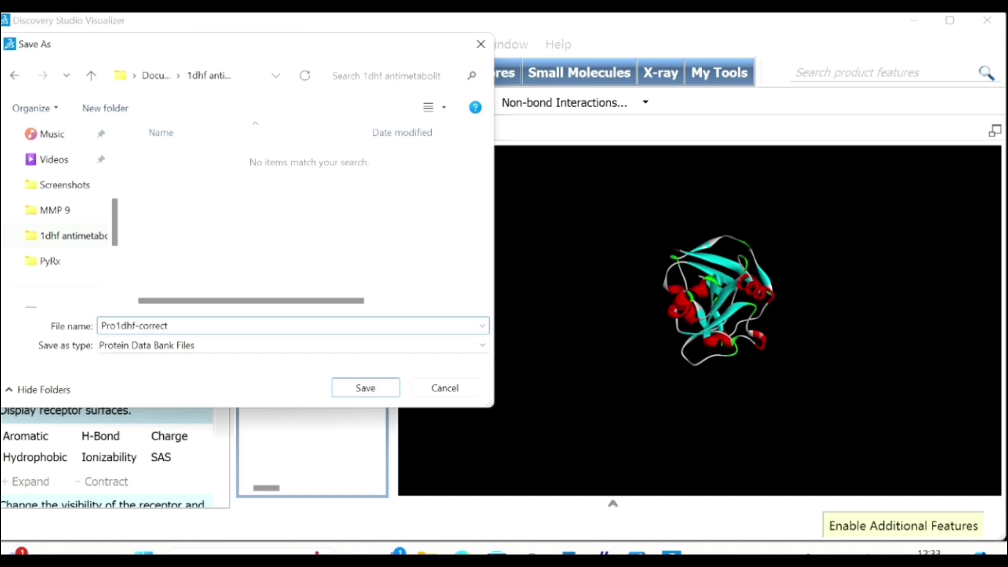
{"action": "type", "text": "tein"}
{"action": "left_click", "coordinate": [360, 393]}
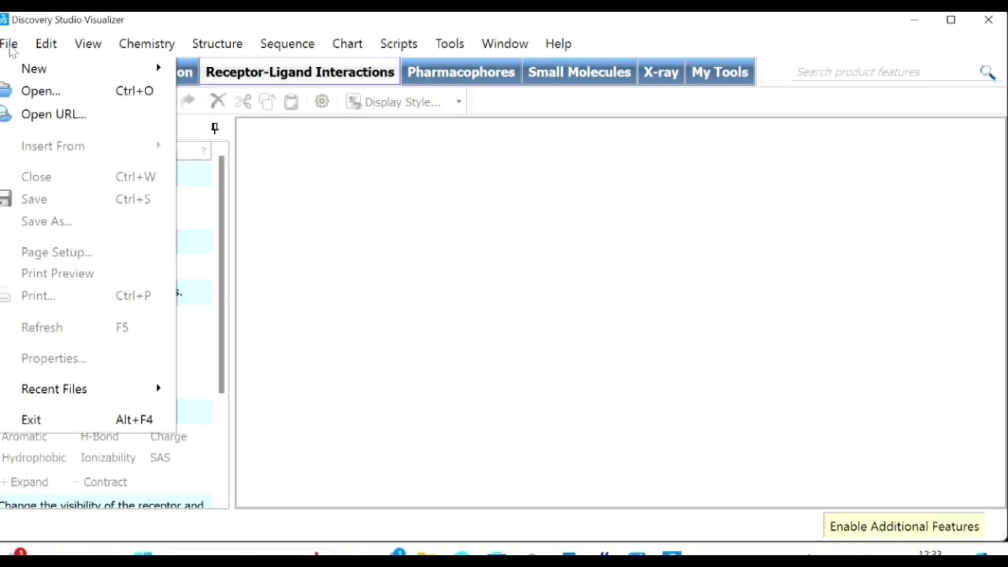
Reopen the original 1dhf structure from the Downloads folder and display its hierarchy again.
{"action": "left_click", "coordinate": [41, 91]}
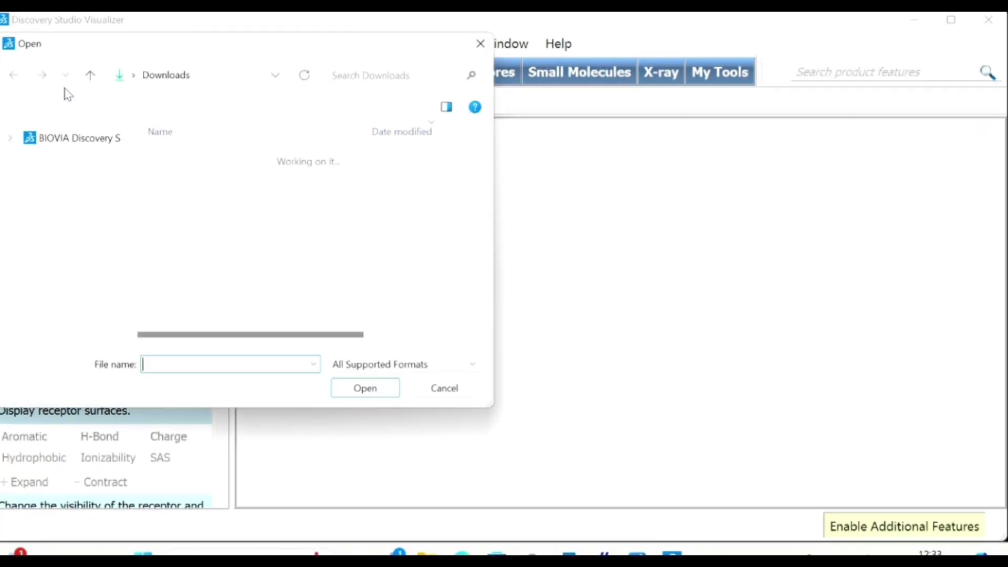
{"action": "left_click", "coordinate": [157, 179]}
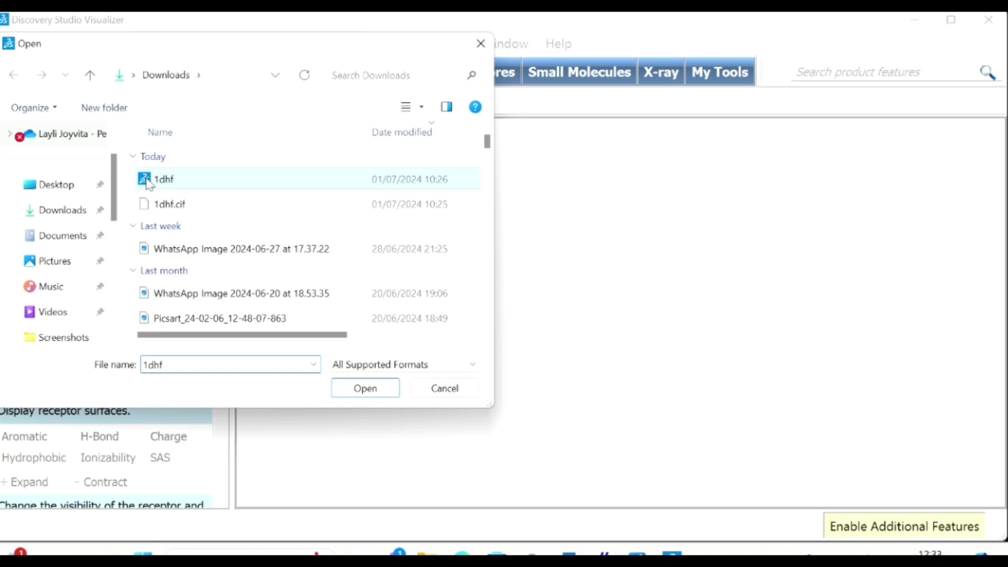
{"action": "left_click", "coordinate": [378, 394]}
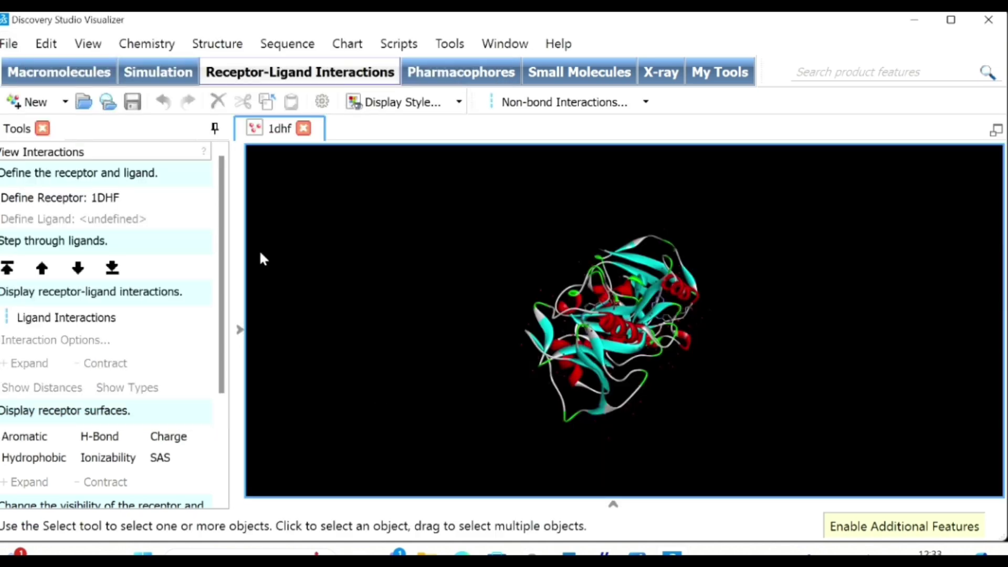
{"action": "left_click", "coordinate": [84, 44]}
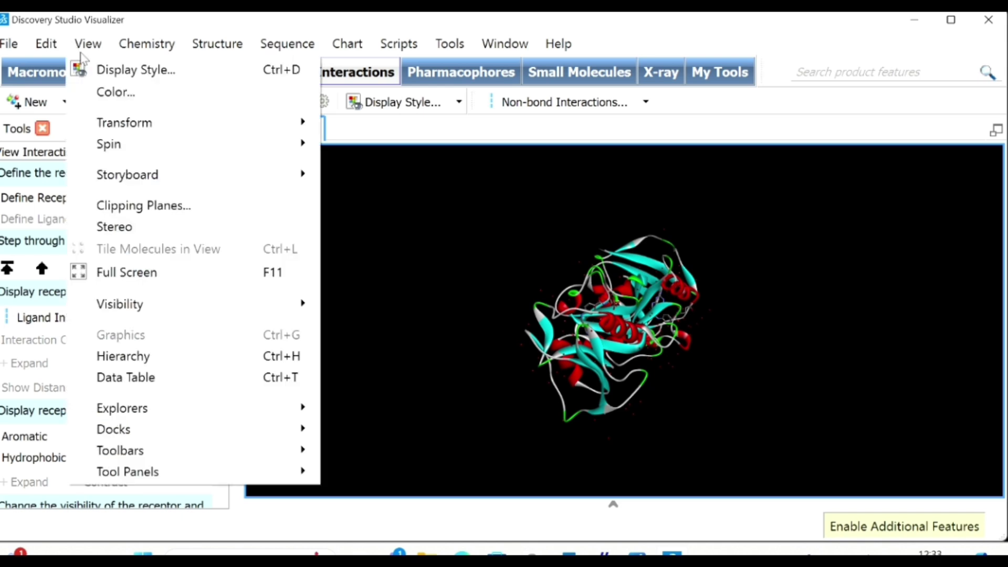
{"action": "left_click", "coordinate": [248, 357]}
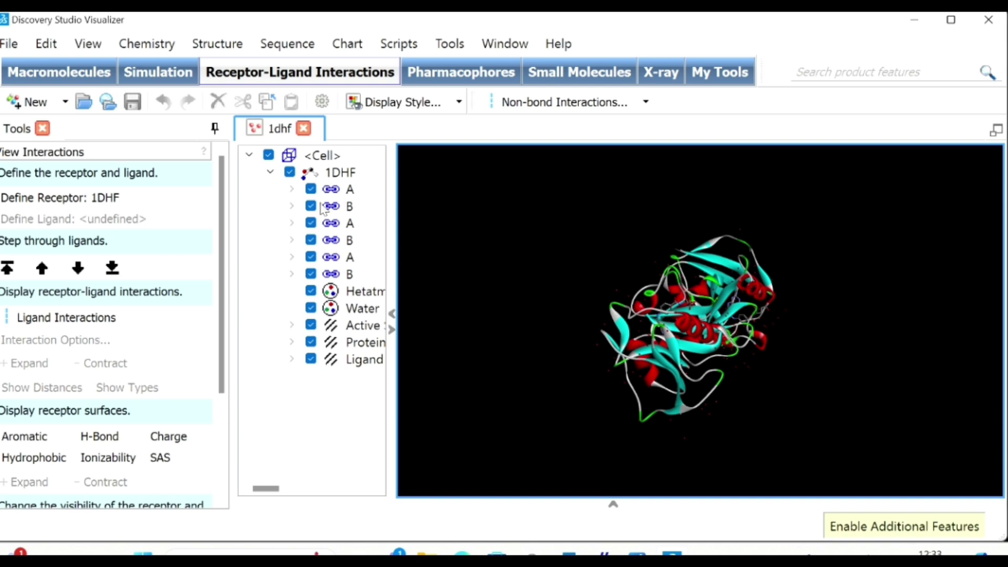
Delete all the B chains from the 1DHF structure, keeping the A chains.
{"action": "left_click", "coordinate": [348, 205]}
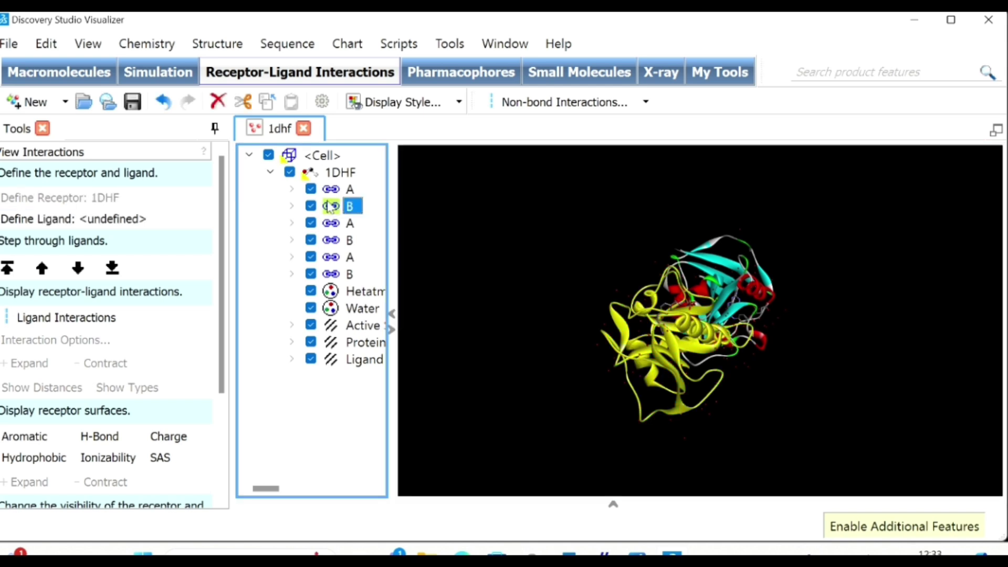
{"action": "left_click", "coordinate": [218, 102]}
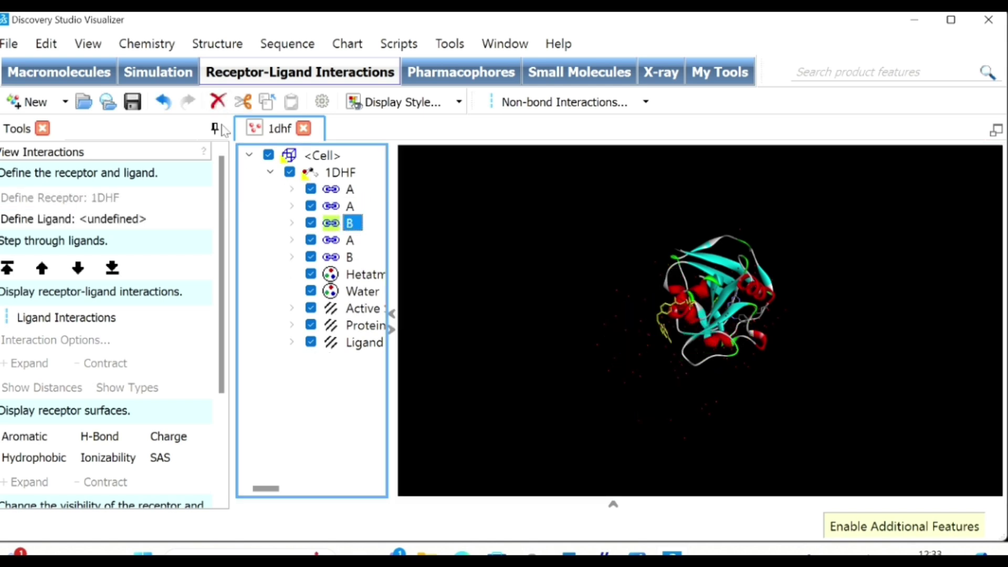
{"action": "left_click", "coordinate": [217, 101]}
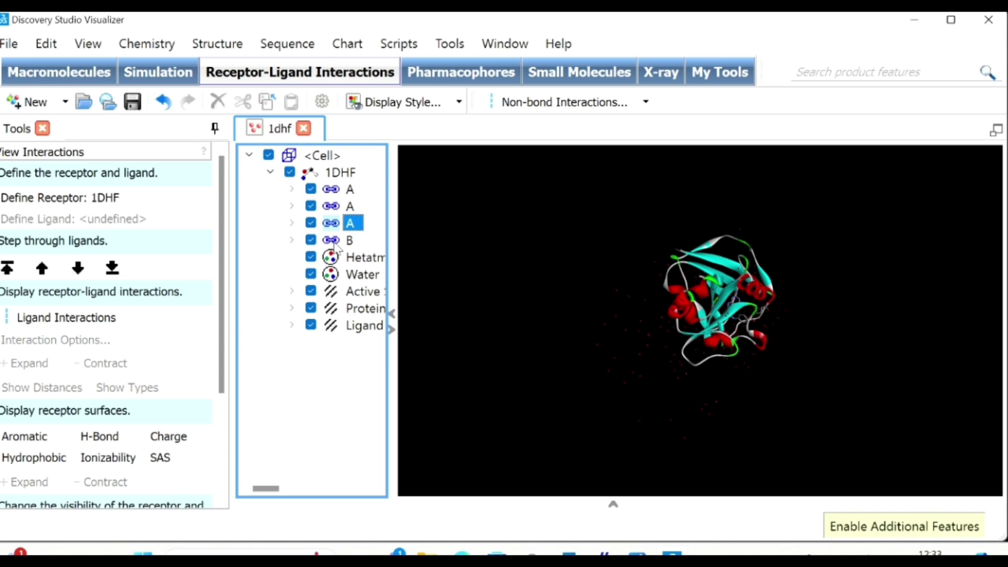
{"action": "left_click", "coordinate": [334, 240]}
{"action": "left_click", "coordinate": [218, 103]}
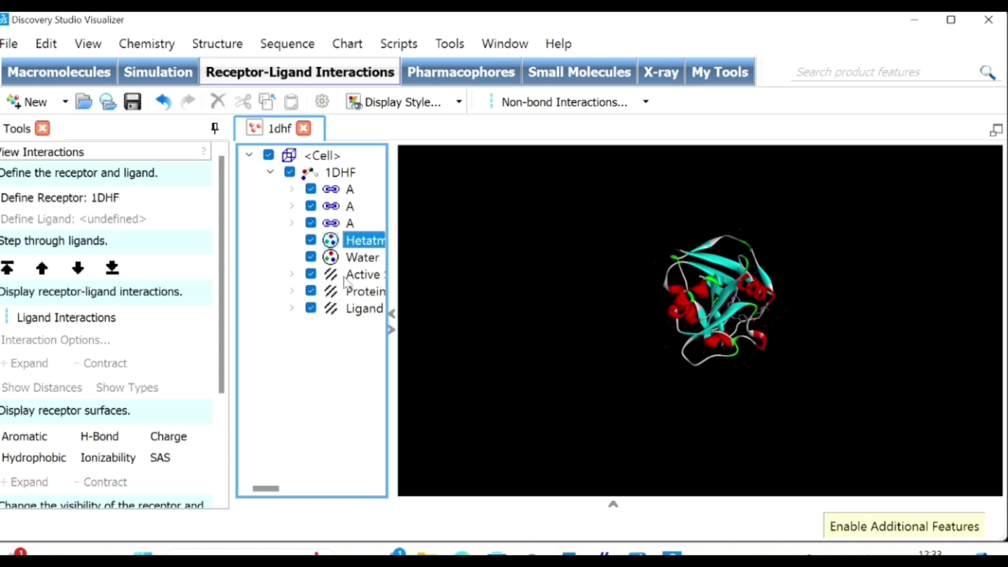
Delete the water molecules and the protein group from 1DHF, keeping only the chain A ligand.
{"action": "left_click", "coordinate": [332, 259]}
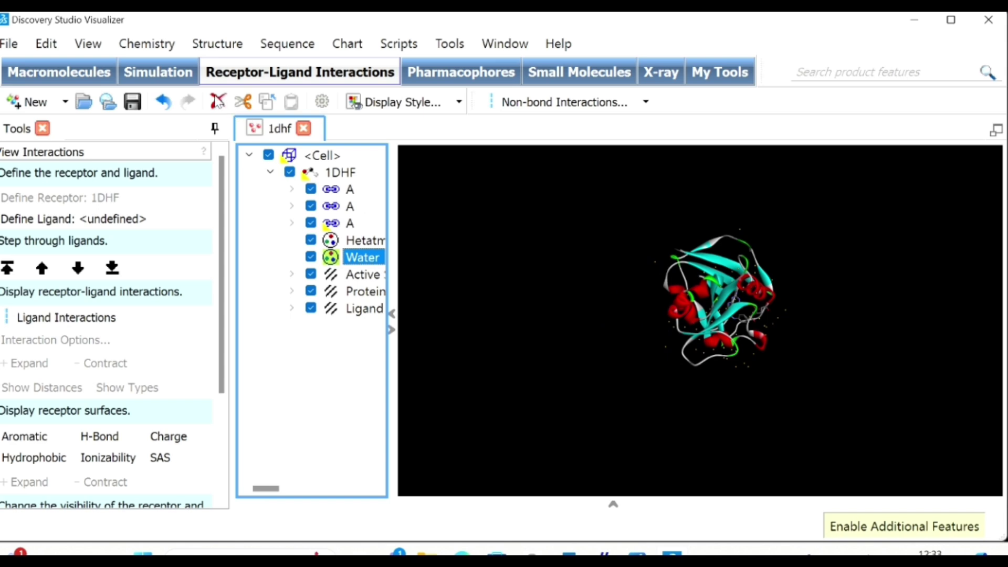
{"action": "left_click", "coordinate": [217, 103]}
{"action": "left_click", "coordinate": [333, 259]}
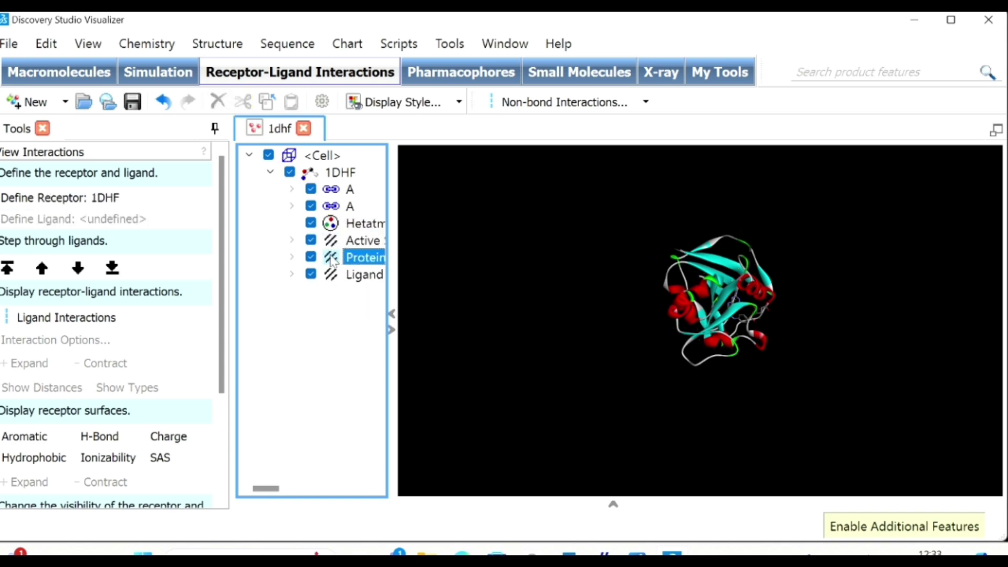
{"action": "left_click", "coordinate": [218, 102]}
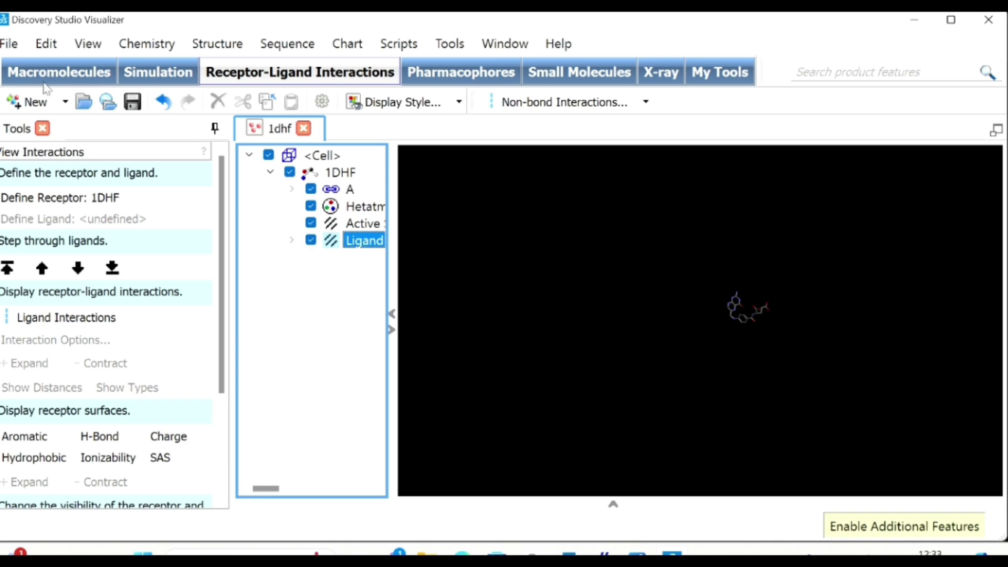
Add polar hydrogens to the isolated ligand.
{"action": "left_click", "coordinate": [177, 45]}
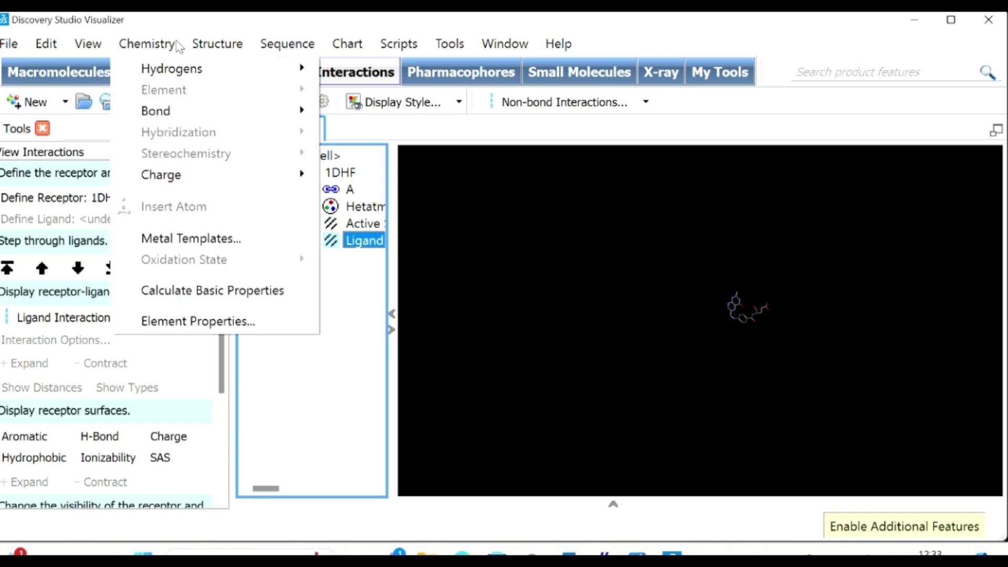
{"action": "mouse_move", "coordinate": [308, 67]}
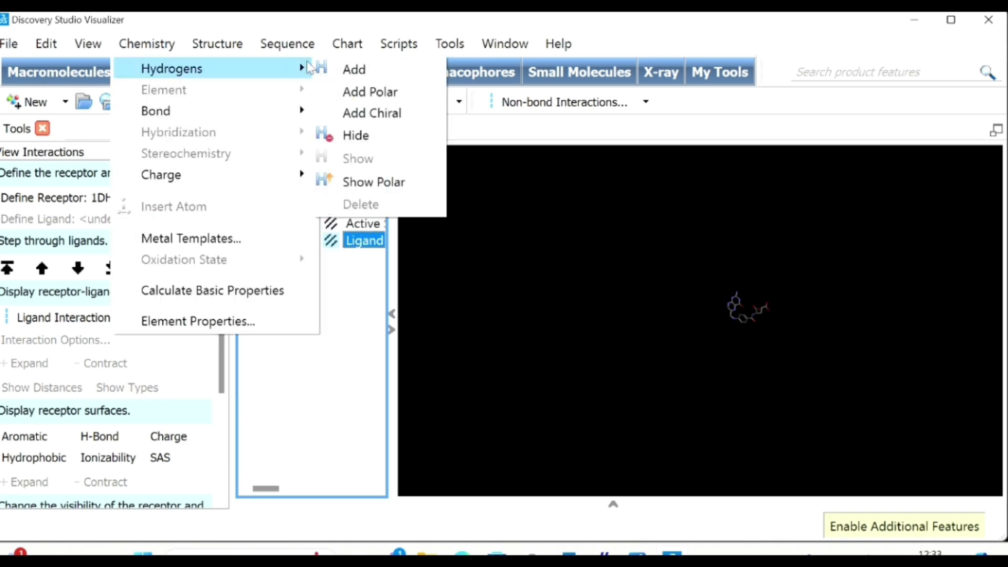
{"action": "left_click", "coordinate": [361, 94]}
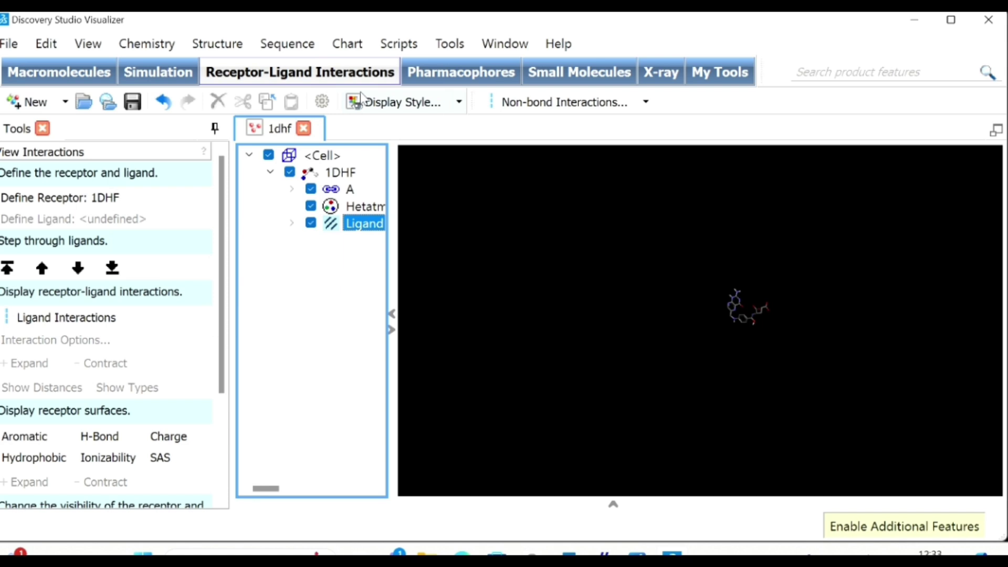
Start saving a copy of the ligand in the 1dhf antimetabolit folder, with the file name ligan1dhf.
{"action": "left_click", "coordinate": [17, 46]}
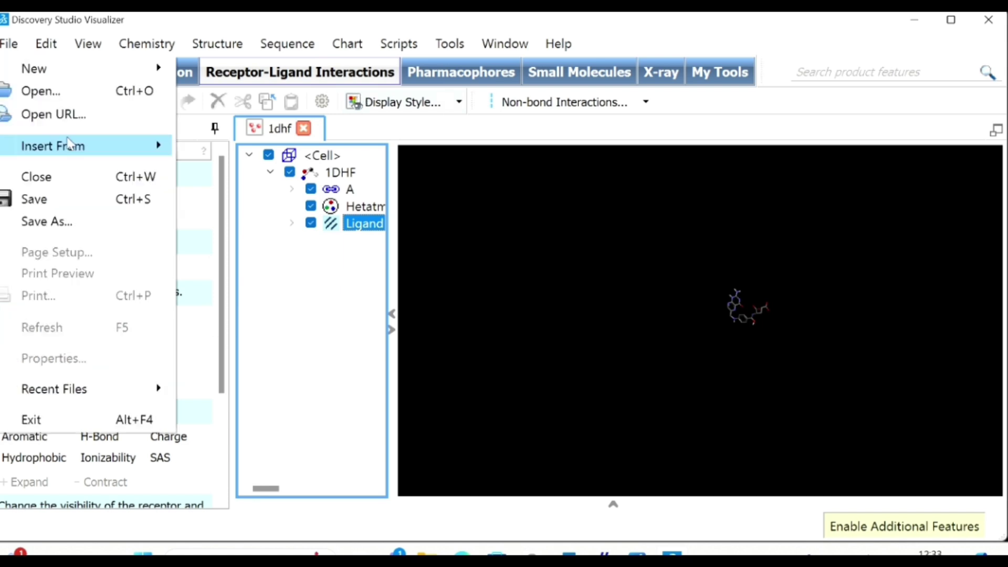
{"action": "left_click", "coordinate": [79, 219]}
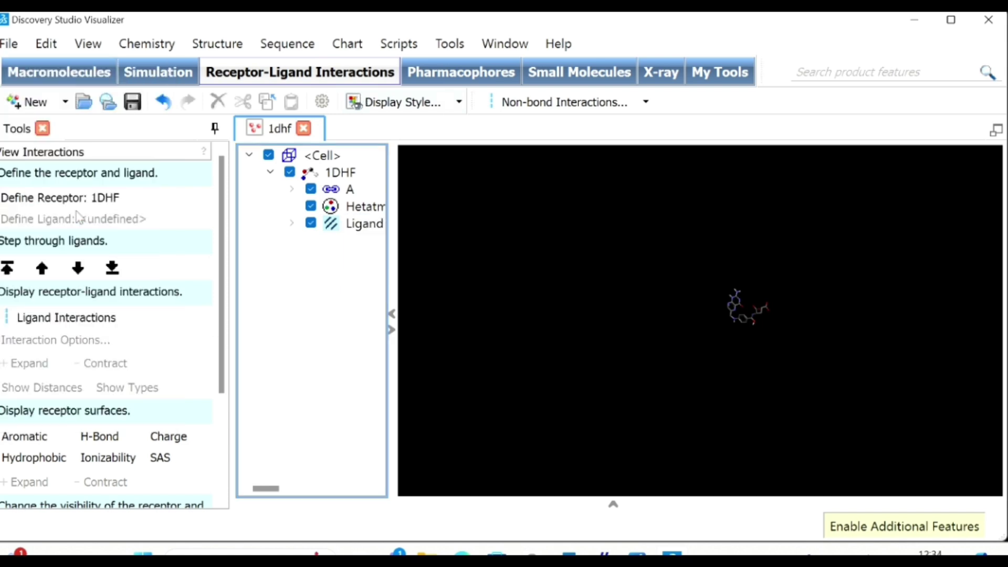
{"action": "scroll", "coordinate": [70, 278], "scroll_direction": "down", "scroll_amount": 5}
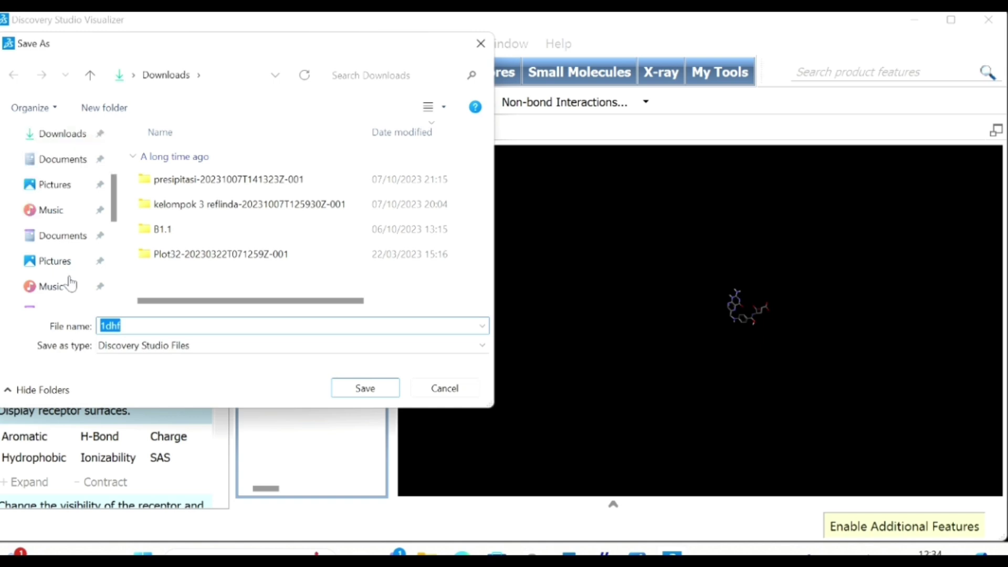
{"action": "left_click", "coordinate": [74, 159]}
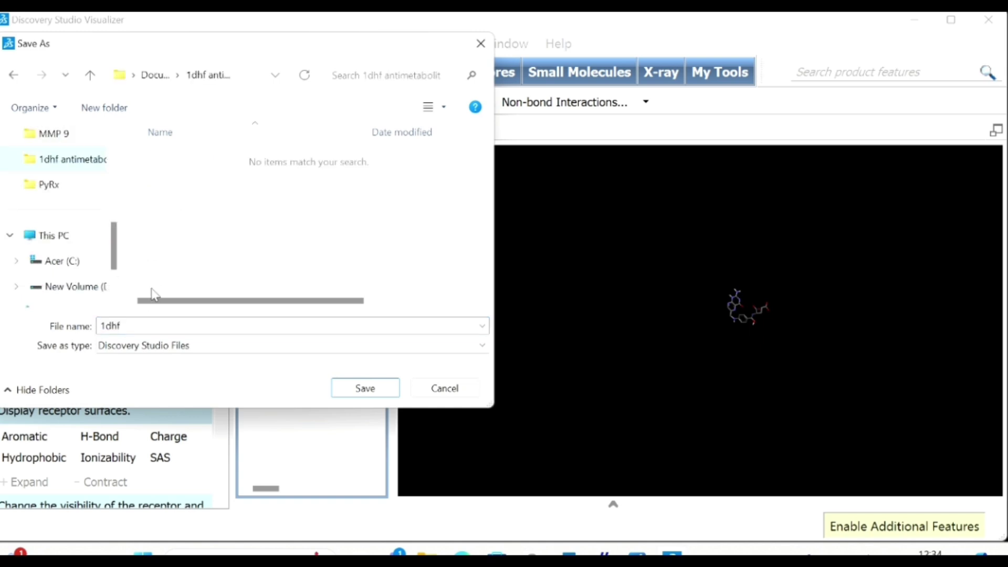
{"action": "left_click", "coordinate": [101, 330]}
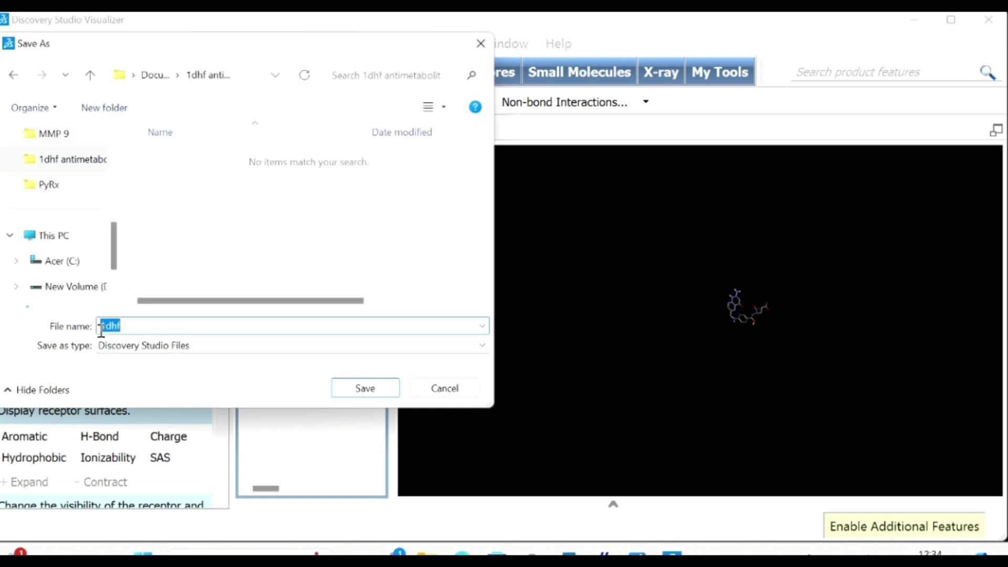
{"action": "left_click", "coordinate": [101, 329]}
{"action": "type", "text": "ligan"}
Set the ligand's file type to Protein Data Bank Files and save it.
{"action": "left_click", "coordinate": [348, 346]}
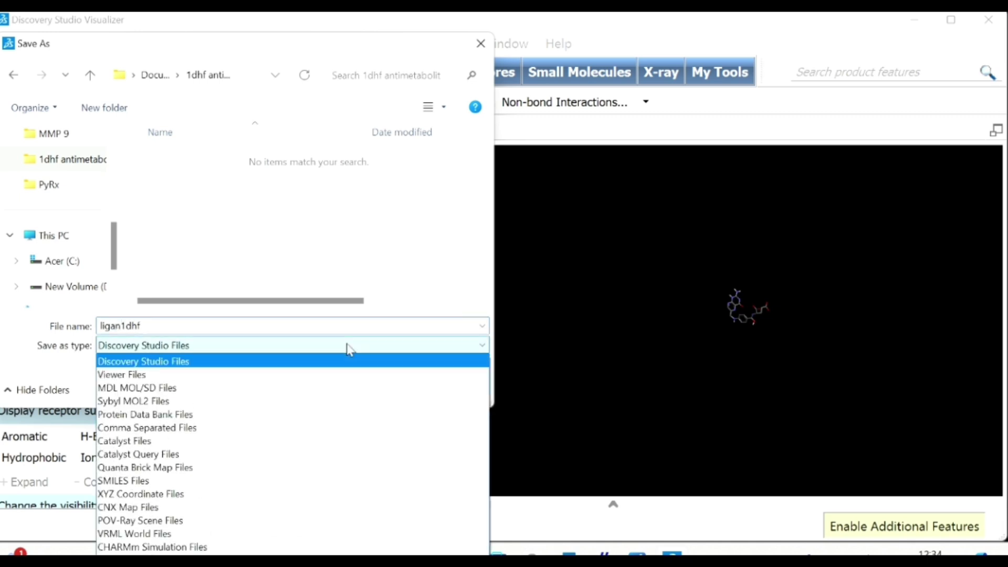
{"action": "left_click", "coordinate": [336, 415]}
{"action": "left_click", "coordinate": [367, 389]}
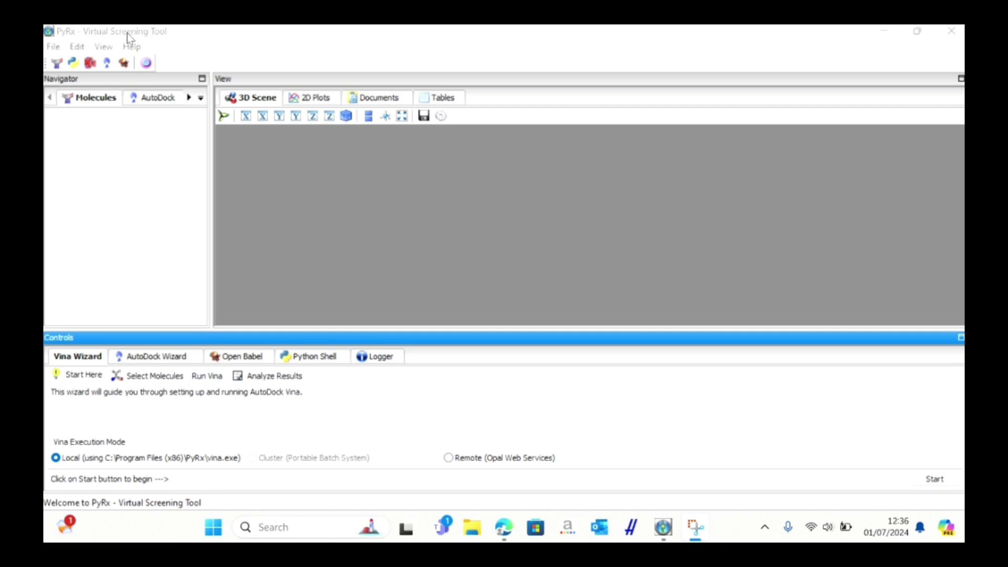
Switch to PyRx and load the Protein1dhf-correct molecule from the 1dhf antimetabolit folder.
{"action": "left_click", "coordinate": [54, 46]}
{"action": "left_click", "coordinate": [80, 64]}
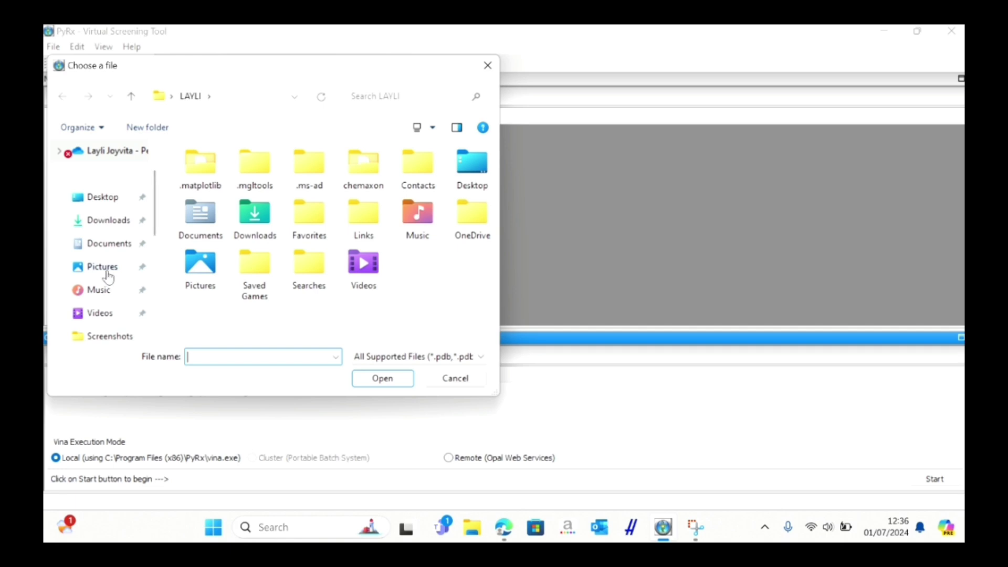
{"action": "scroll", "coordinate": [108, 271], "scroll_direction": "down", "scroll_amount": 5}
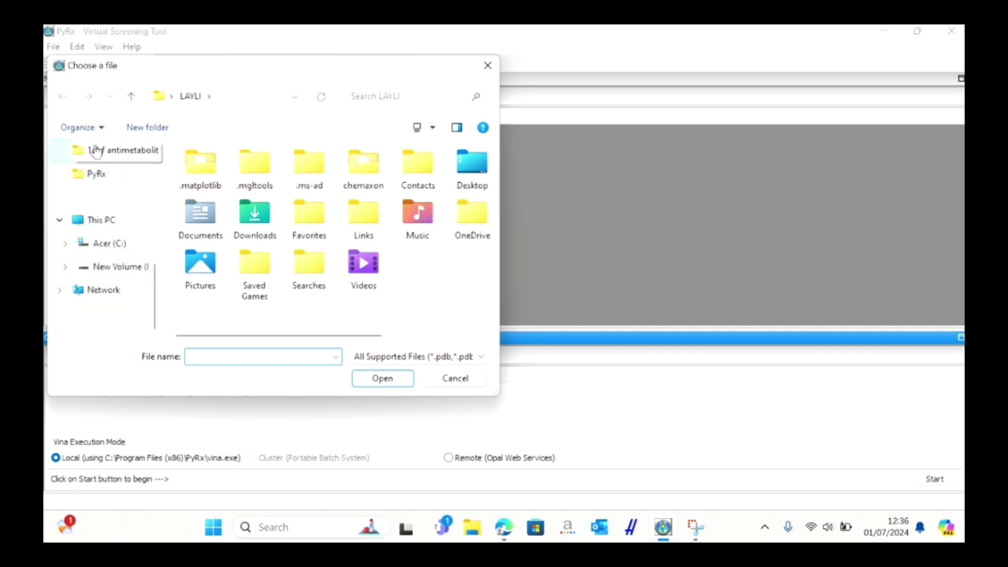
{"action": "left_click", "coordinate": [111, 151]}
{"action": "left_click", "coordinate": [209, 195]}
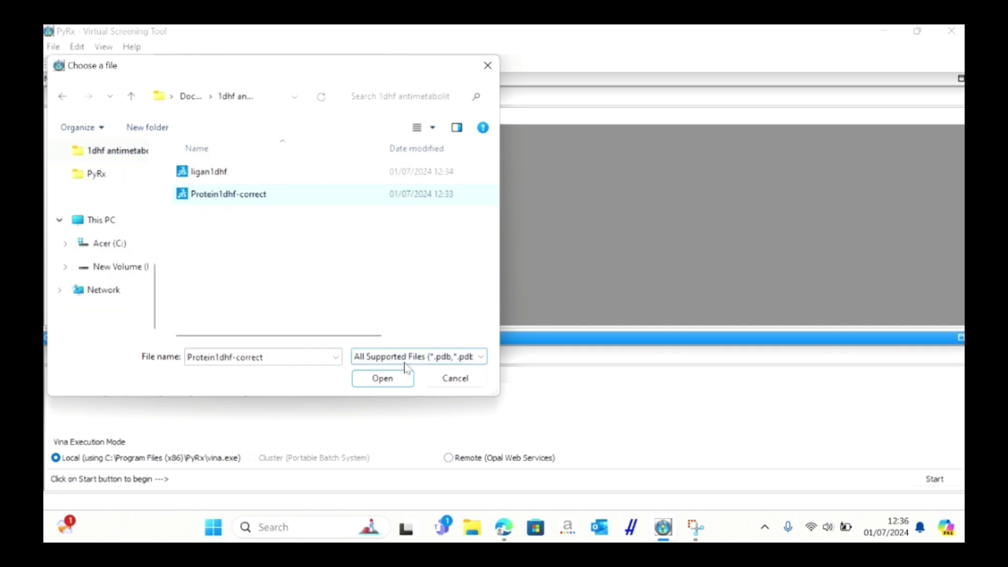
{"action": "left_click", "coordinate": [395, 379]}
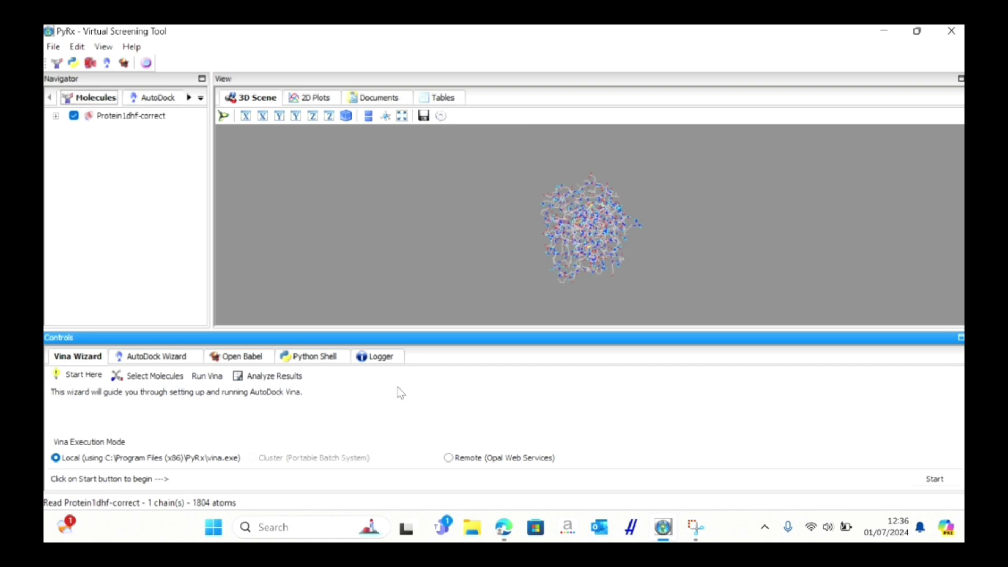
Make Protein1dhf-correct an AutoDock macromolecule.
{"action": "right_click", "coordinate": [153, 123]}
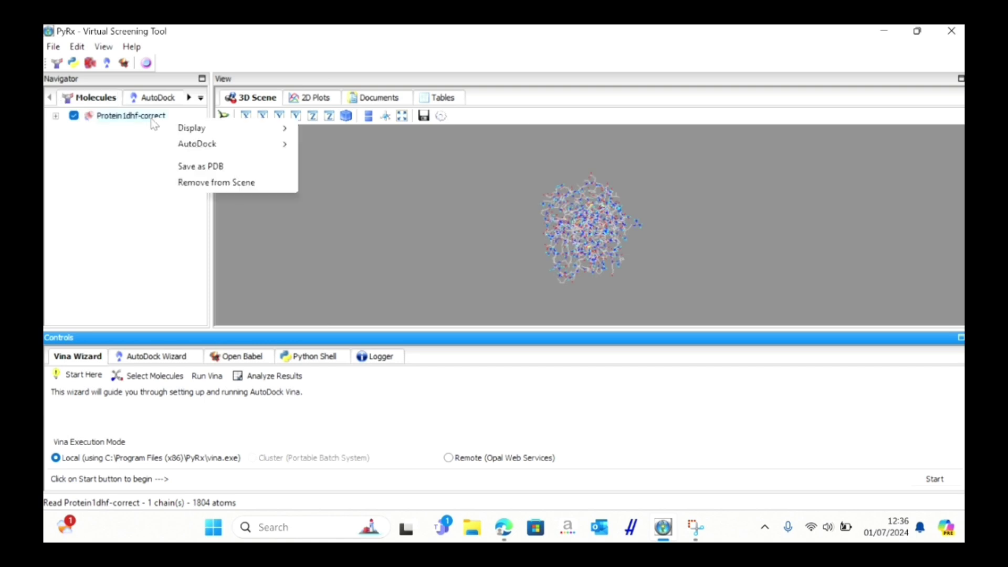
{"action": "mouse_move", "coordinate": [192, 148]}
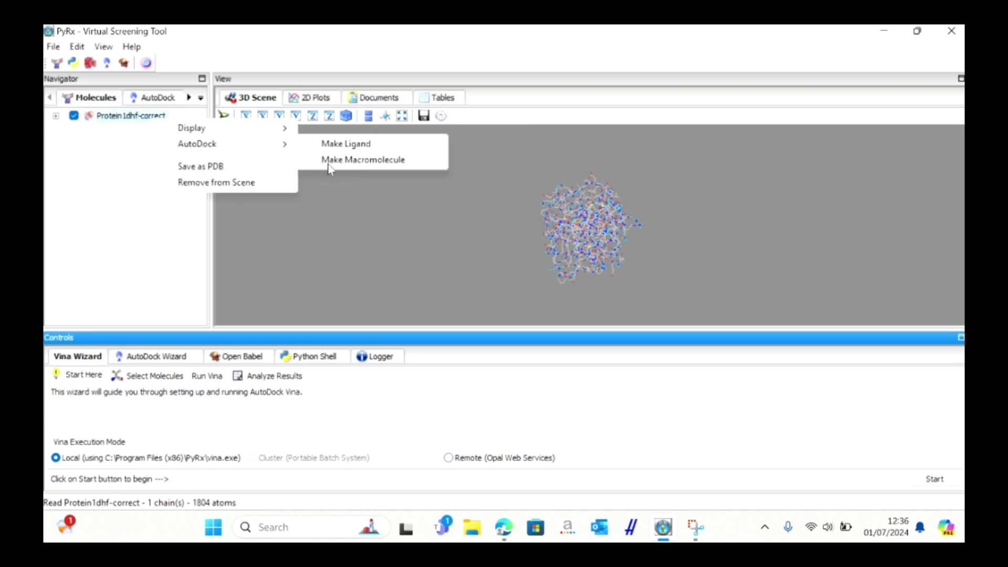
{"action": "left_click", "coordinate": [362, 160]}
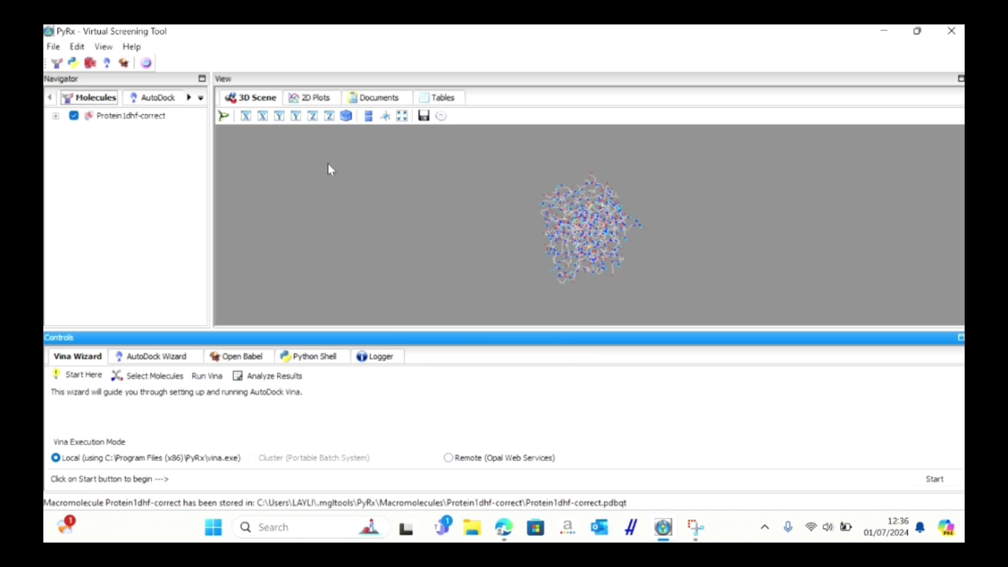
Import the ligan1dhf file from the 1dhf antimetabolit folder into Open Babel.
{"action": "left_click", "coordinate": [241, 358]}
{"action": "left_click", "coordinate": [891, 376]}
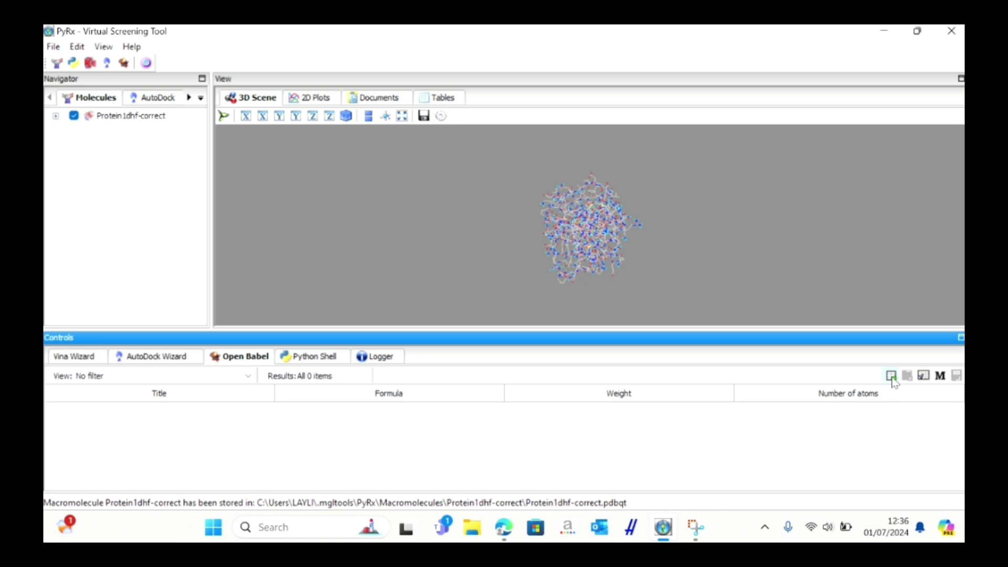
{"action": "scroll", "coordinate": [100, 283], "scroll_direction": "down", "scroll_amount": 5}
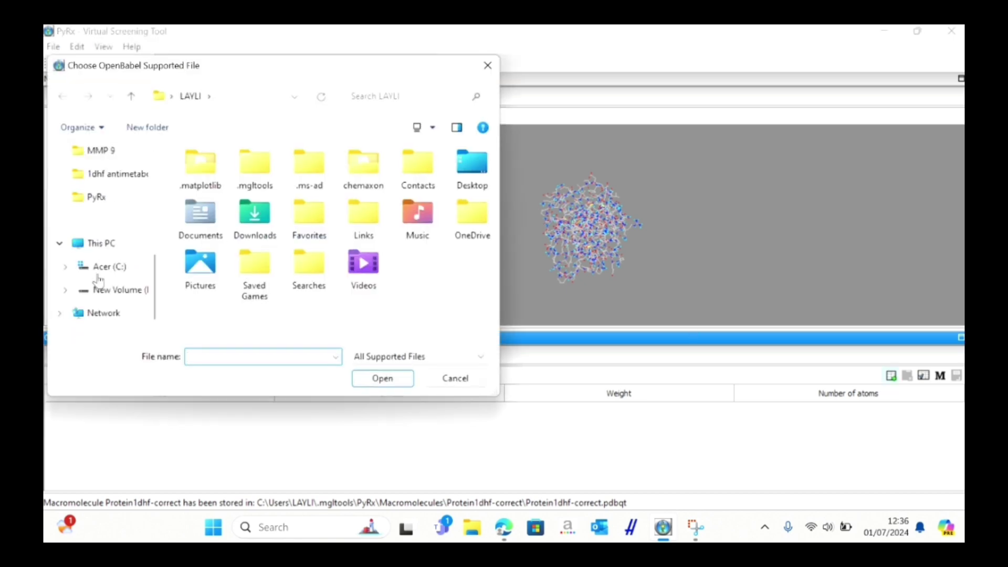
{"action": "left_click", "coordinate": [91, 175]}
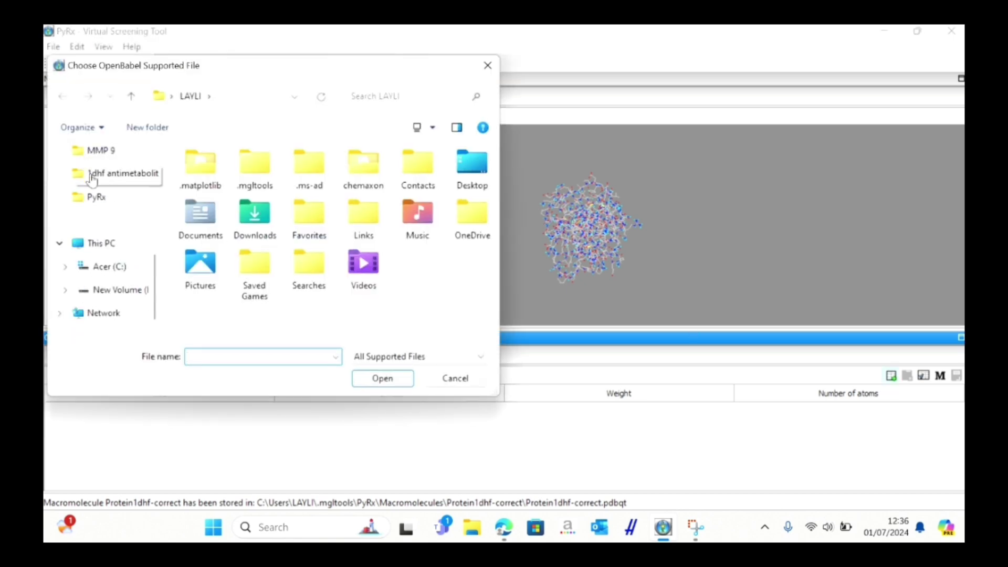
{"action": "left_click", "coordinate": [225, 179]}
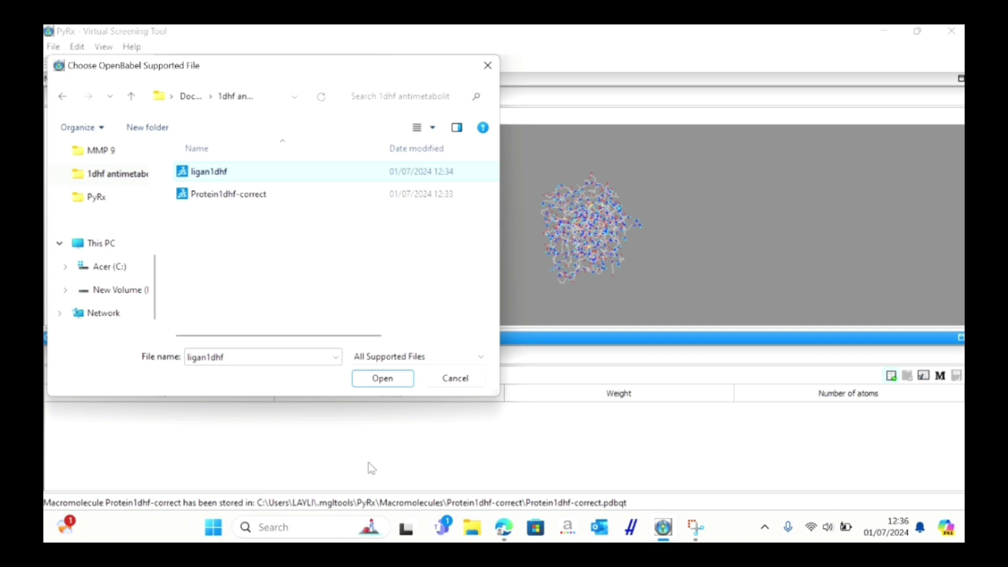
{"action": "left_click", "coordinate": [381, 379]}
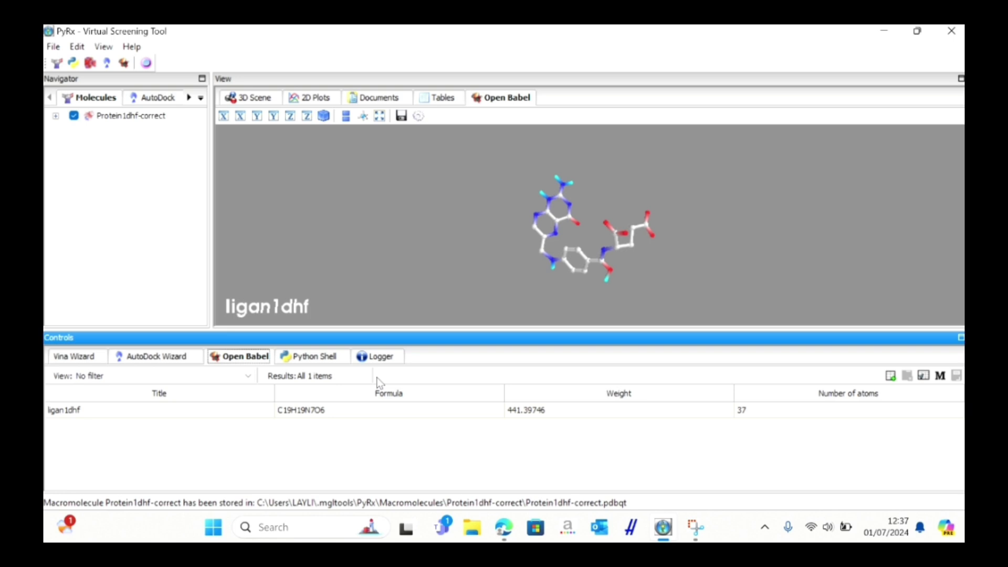
Minimize the energy of all imported ligands and convert them all to AutoDock ligands in pdbqt format.
{"action": "right_click", "coordinate": [245, 410]}
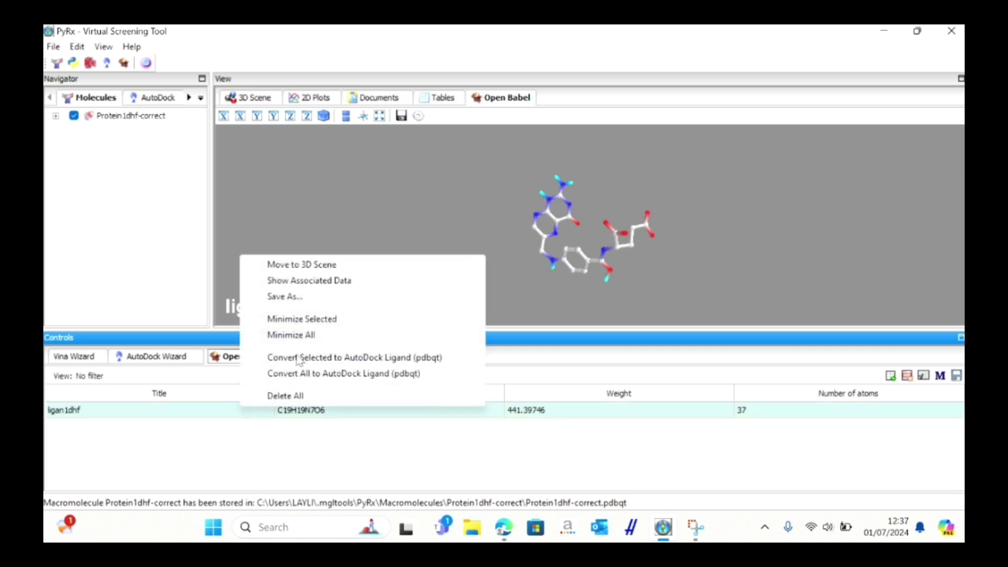
{"action": "left_click", "coordinate": [290, 335]}
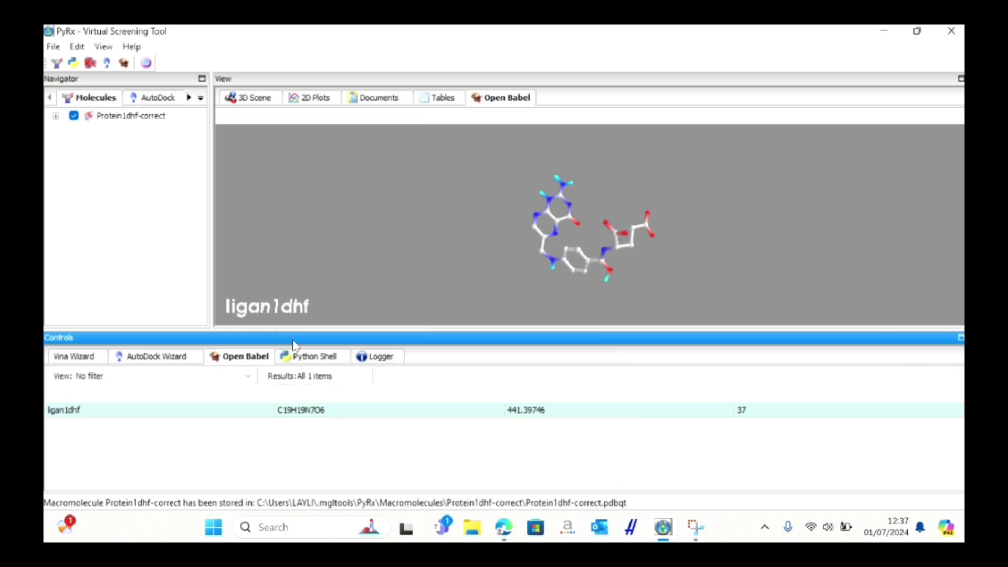
{"action": "right_click", "coordinate": [215, 411]}
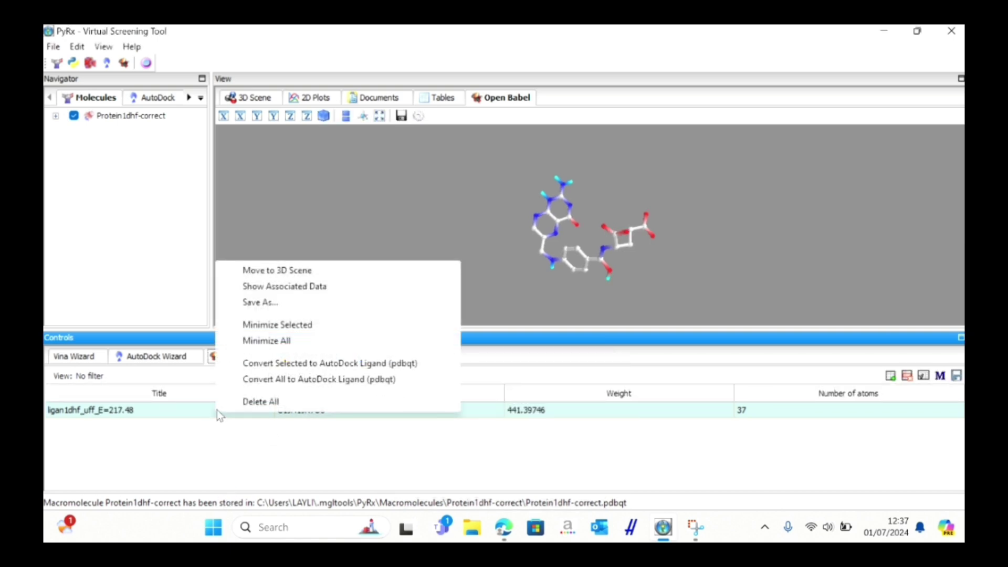
{"action": "left_click", "coordinate": [257, 386]}
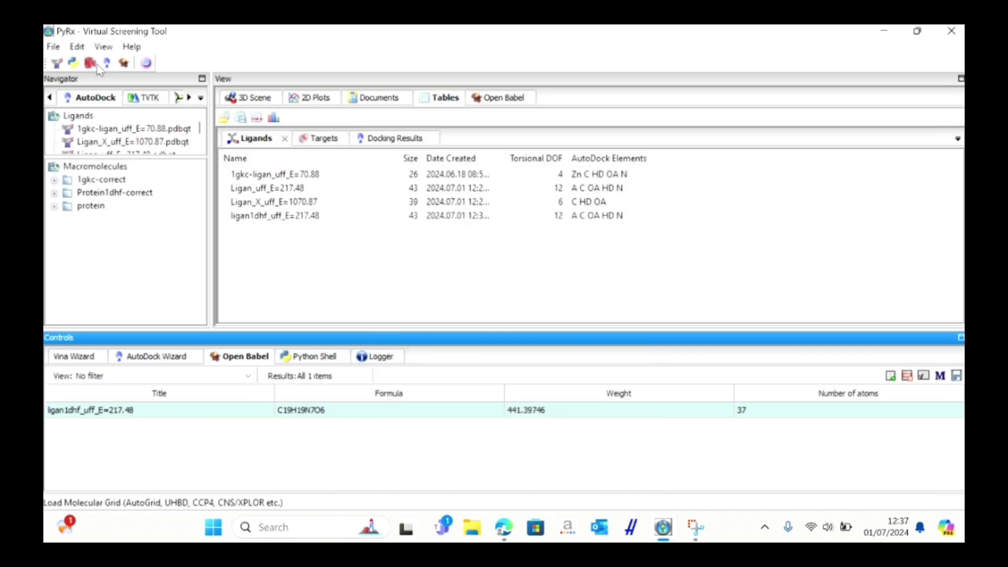
Start the Vina Wizard in local execution mode and proceed to molecule selection.
{"action": "left_click", "coordinate": [74, 356]}
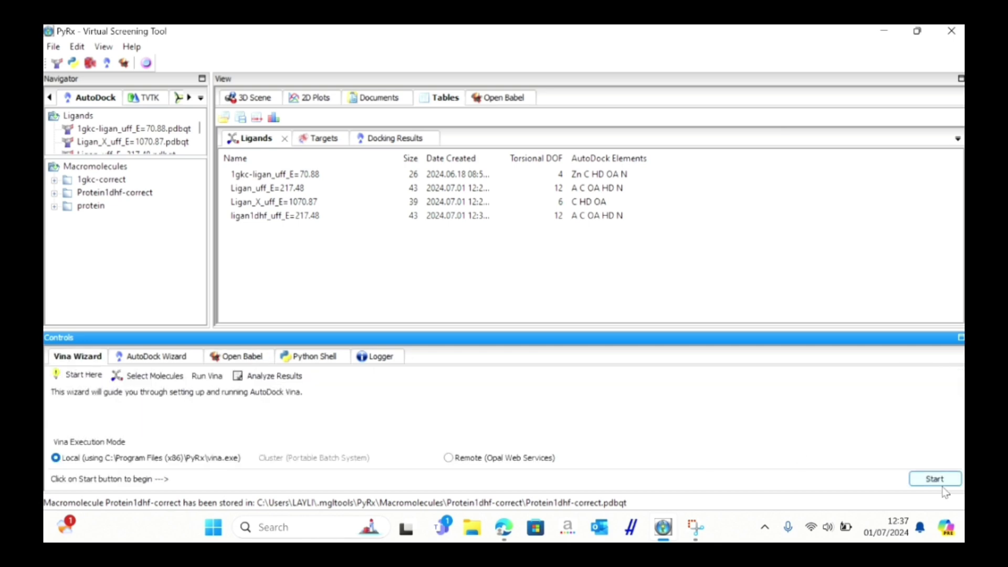
{"action": "left_click", "coordinate": [934, 479]}
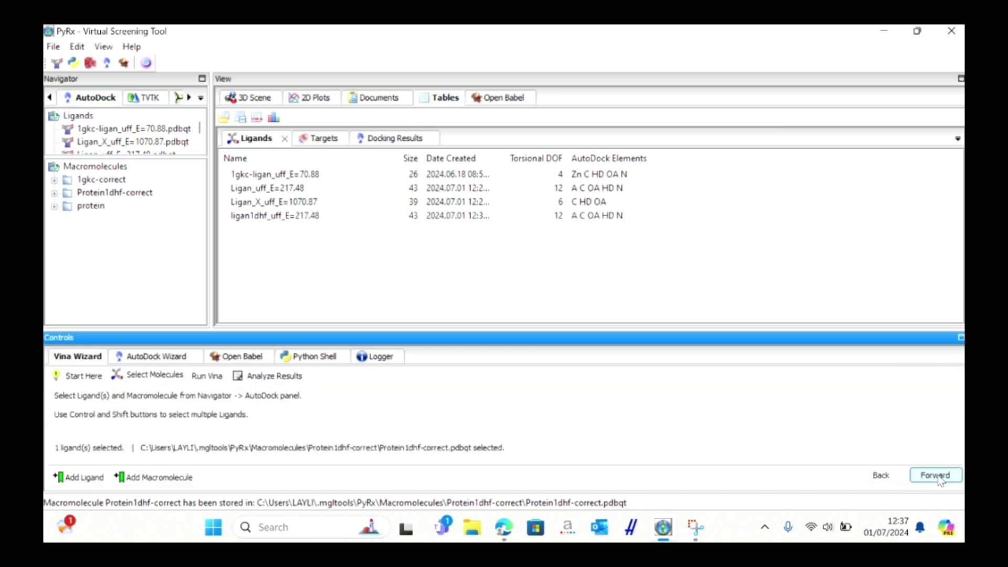
Proceed to the Vina search-space setup, load the ligan1dhf file into the 3D scene and hide Protein1dhf-correct.
{"action": "left_click", "coordinate": [938, 476]}
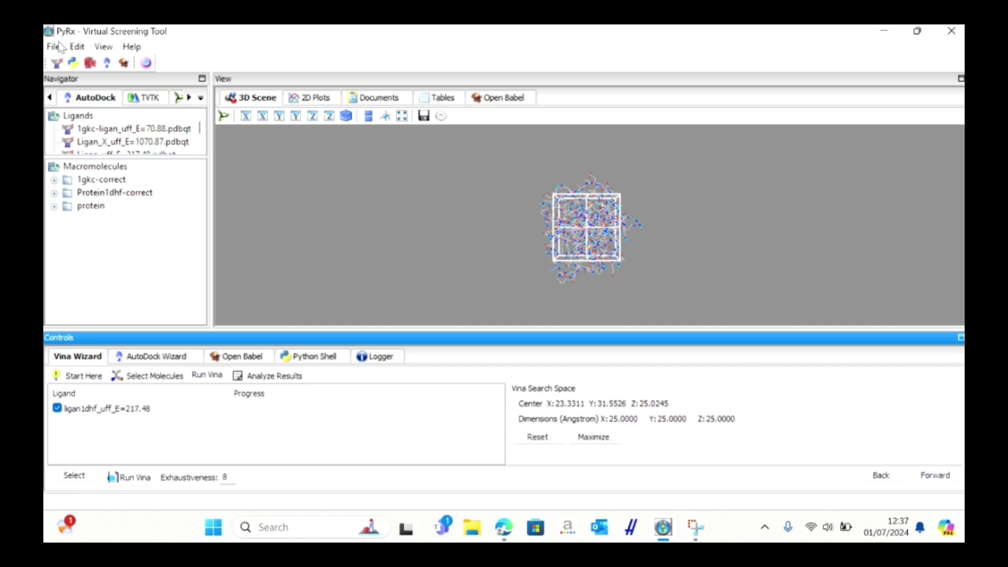
{"action": "left_click", "coordinate": [58, 44]}
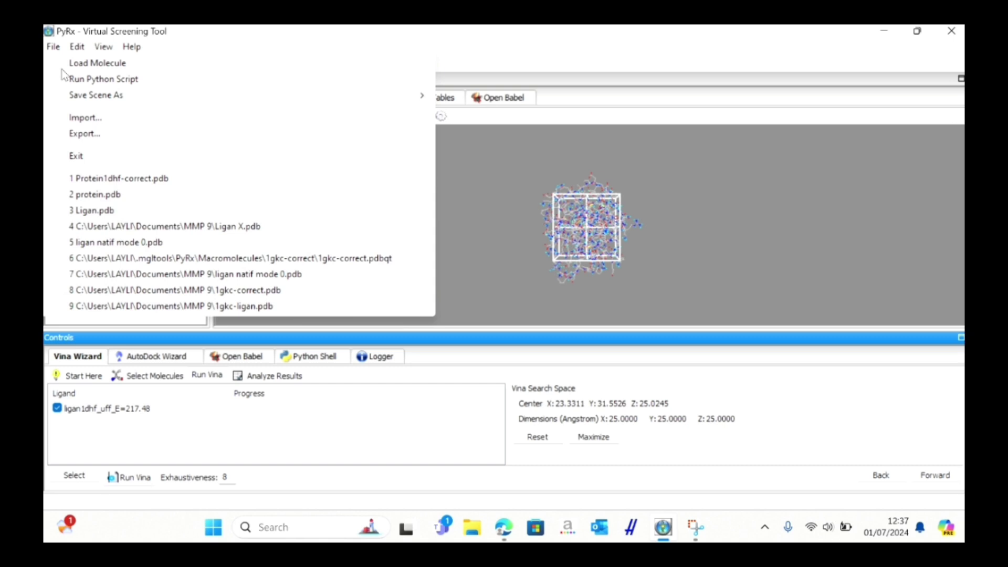
{"action": "left_click", "coordinate": [79, 65]}
{"action": "left_click", "coordinate": [210, 172]}
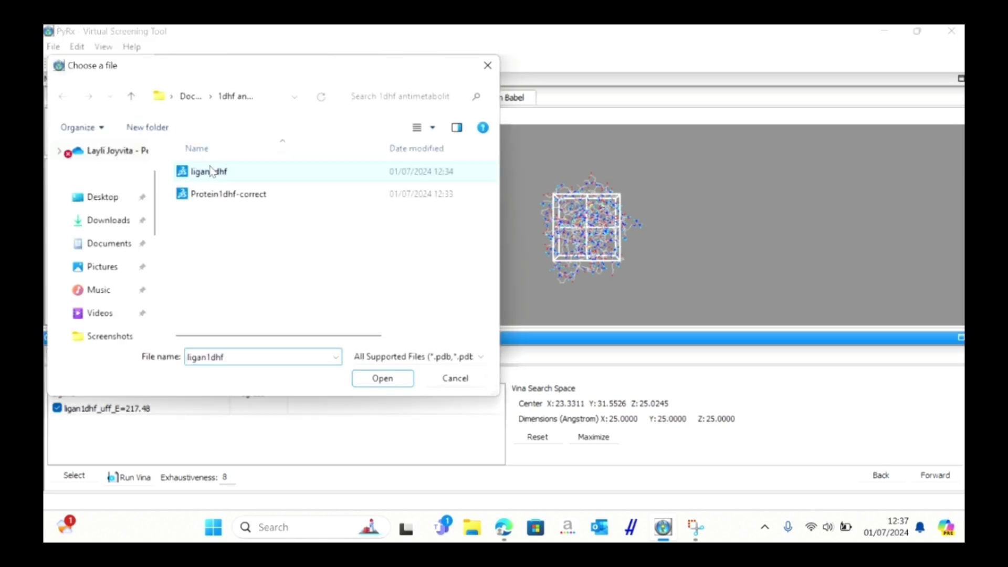
{"action": "left_click", "coordinate": [400, 381]}
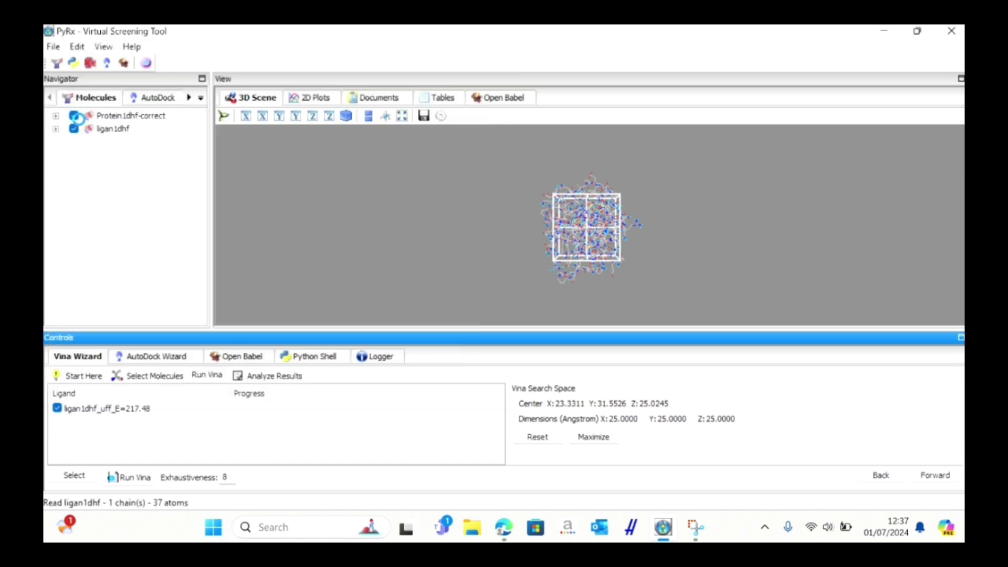
{"action": "left_click", "coordinate": [74, 116]}
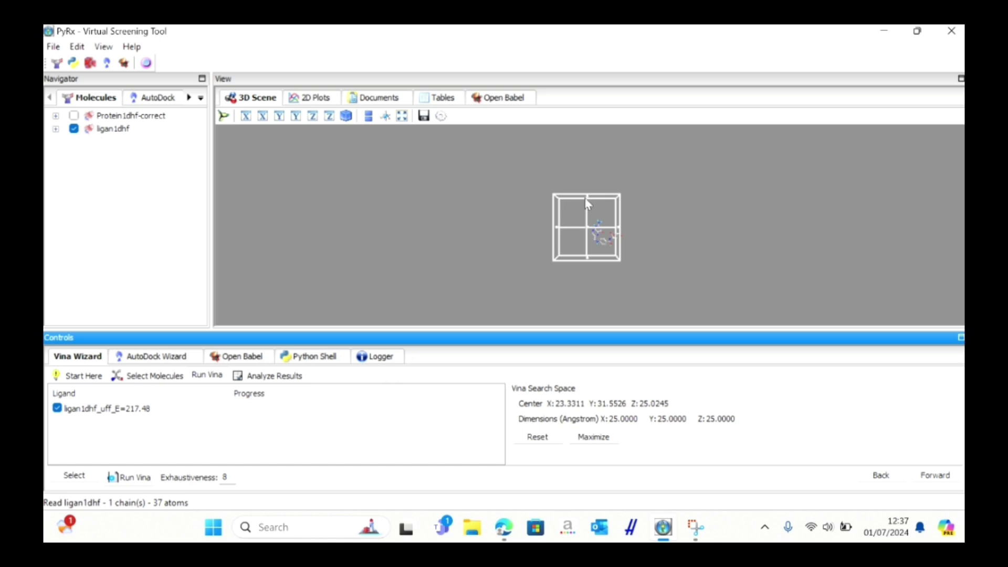
Resize the Vina search box around the ligand to about 16.8 Å in X and 14.2 Å in Y.
{"action": "left_click_drag", "start_coordinate": [587, 201], "coordinate": [596, 216]}
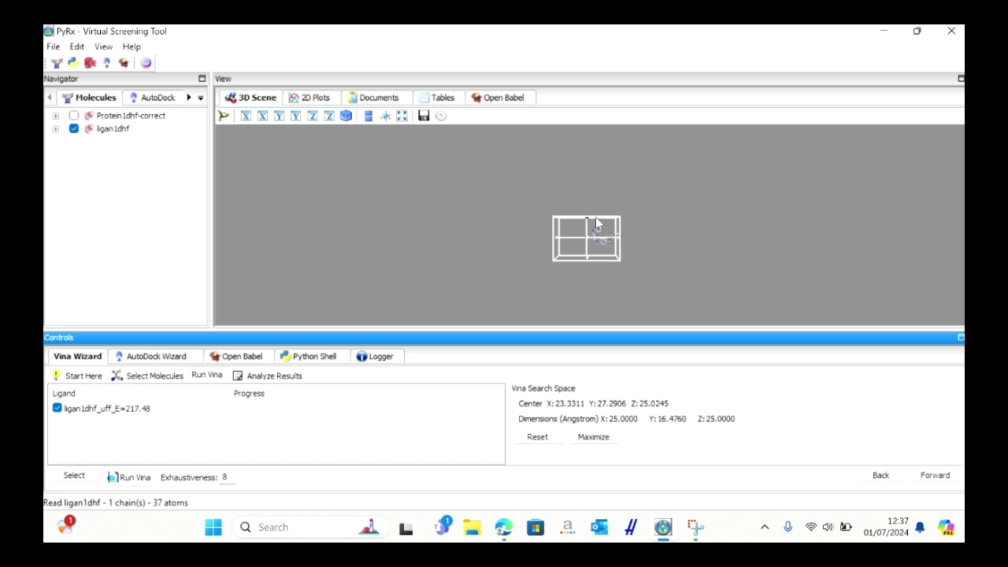
{"action": "scroll", "coordinate": [656, 240], "scroll_direction": "up", "scroll_amount": 7}
{"action": "scroll", "coordinate": [656, 241], "scroll_direction": "down", "scroll_amount": 1}
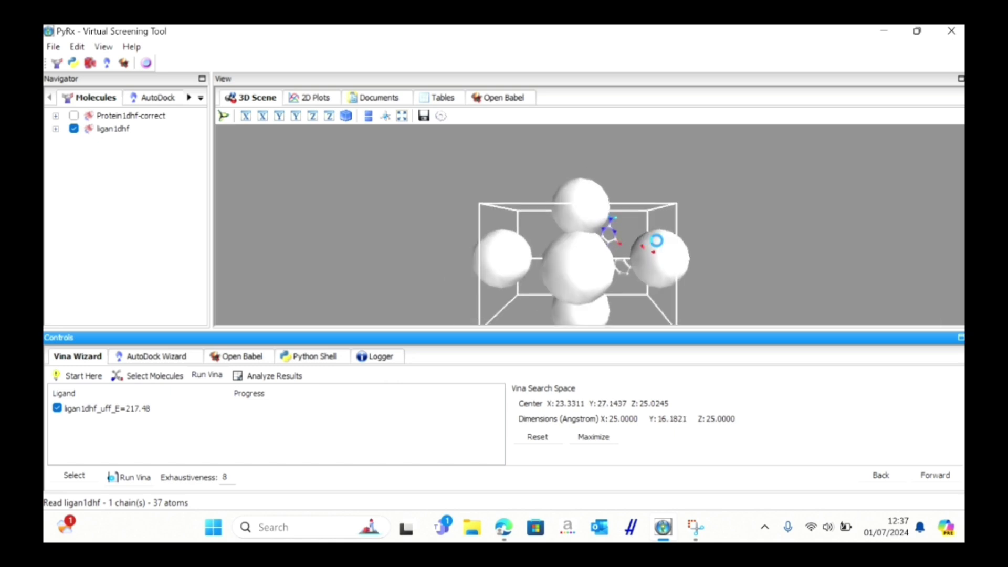
{"action": "left_click_drag", "start_coordinate": [664, 255], "coordinate": [697, 268]}
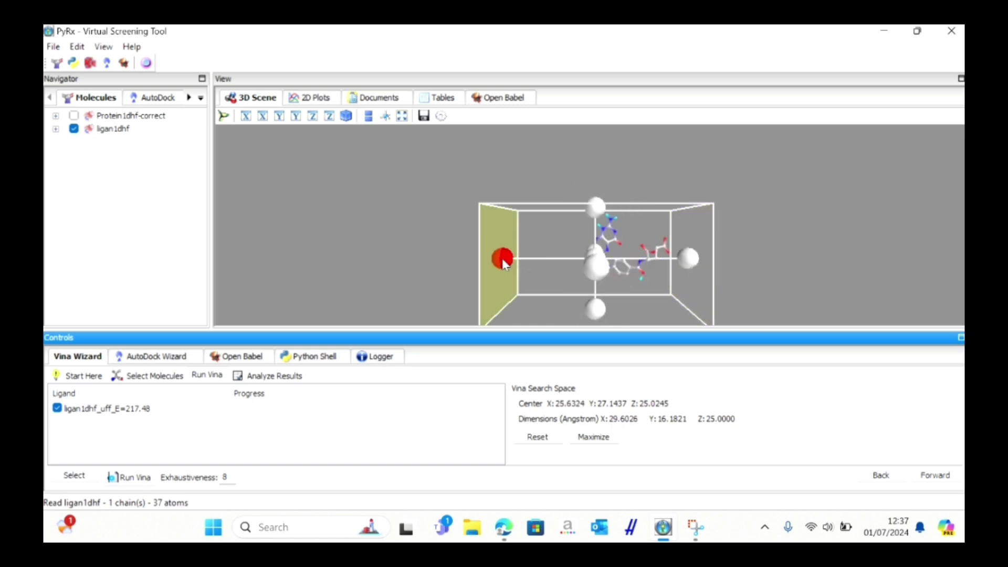
{"action": "left_click_drag", "start_coordinate": [502, 257], "coordinate": [585, 265]}
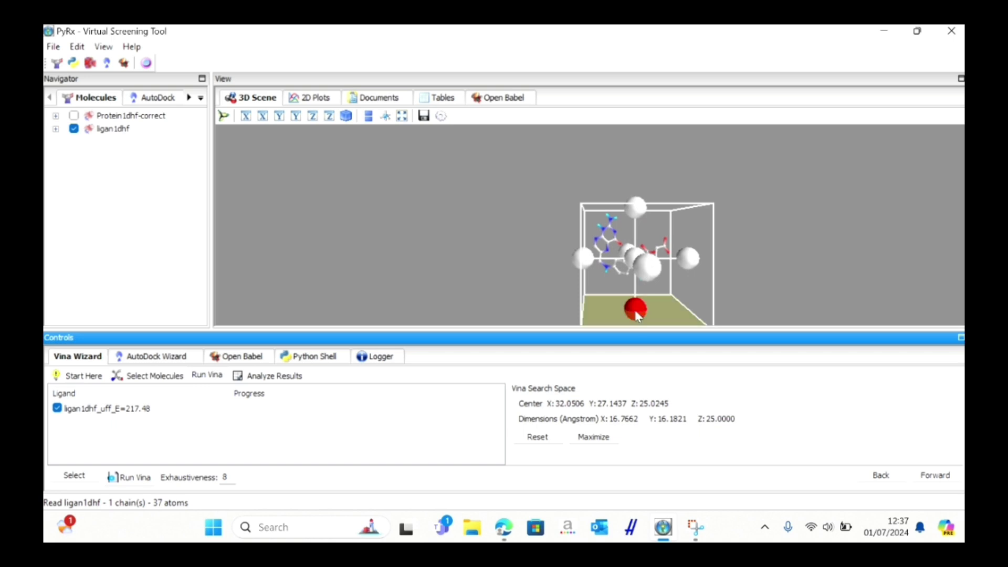
{"action": "left_click_drag", "start_coordinate": [635, 311], "coordinate": [629, 300]}
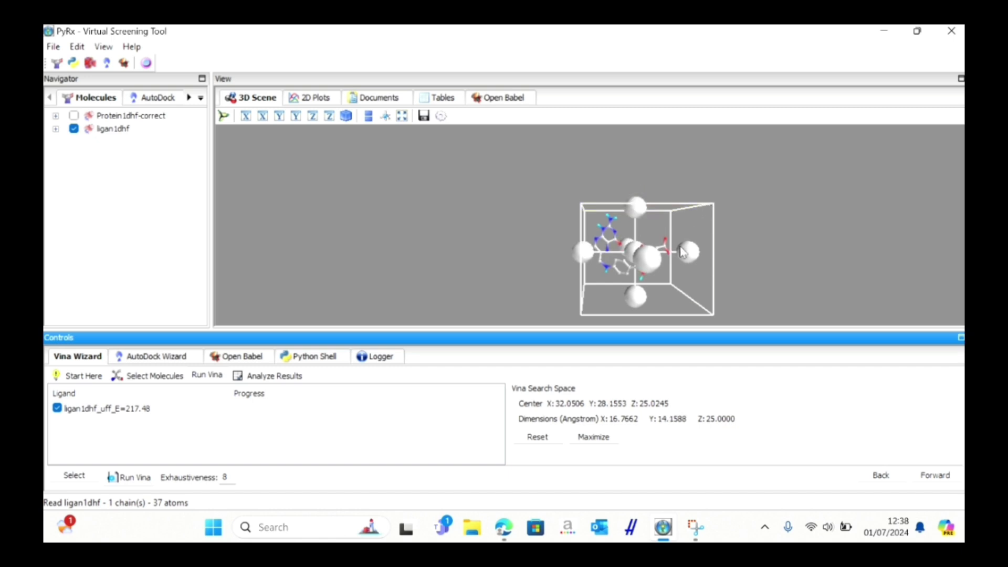
Tighten the search box around the ligand to about 15.4 Å in X and 12.2 Å in Y.
{"action": "left_click_drag", "start_coordinate": [686, 252], "coordinate": [674, 255]}
{"action": "left_click_drag", "start_coordinate": [632, 297], "coordinate": [630, 296]}
{"action": "mouse_move", "coordinate": [583, 248]}
{"action": "left_mouse_down"}
{"action": "mouse_move", "coordinate": [595, 256]}
{"action": "mouse_move", "coordinate": [587, 250]}
{"action": "left_mouse_up"}
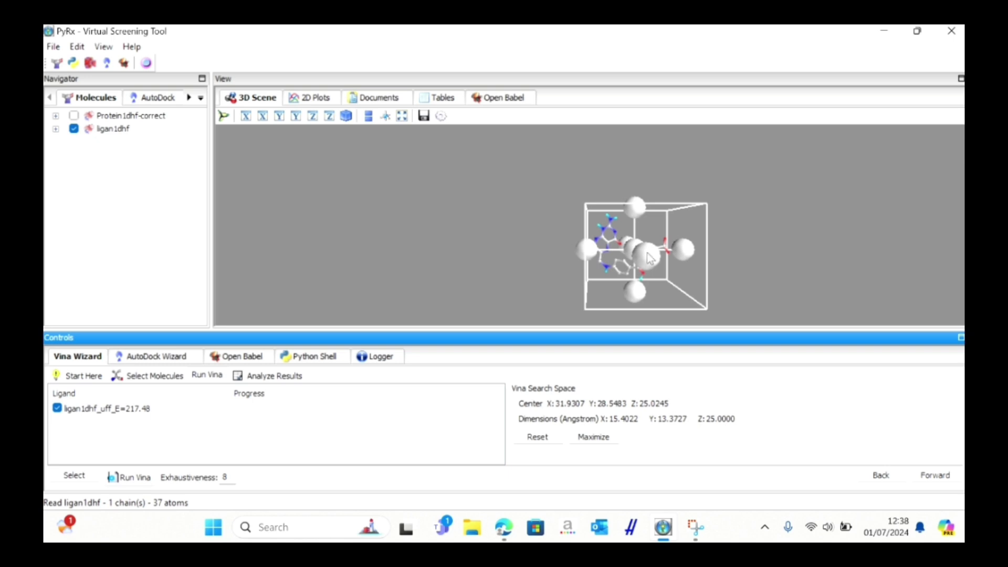
{"action": "left_click_drag", "start_coordinate": [650, 257], "coordinate": [635, 259]}
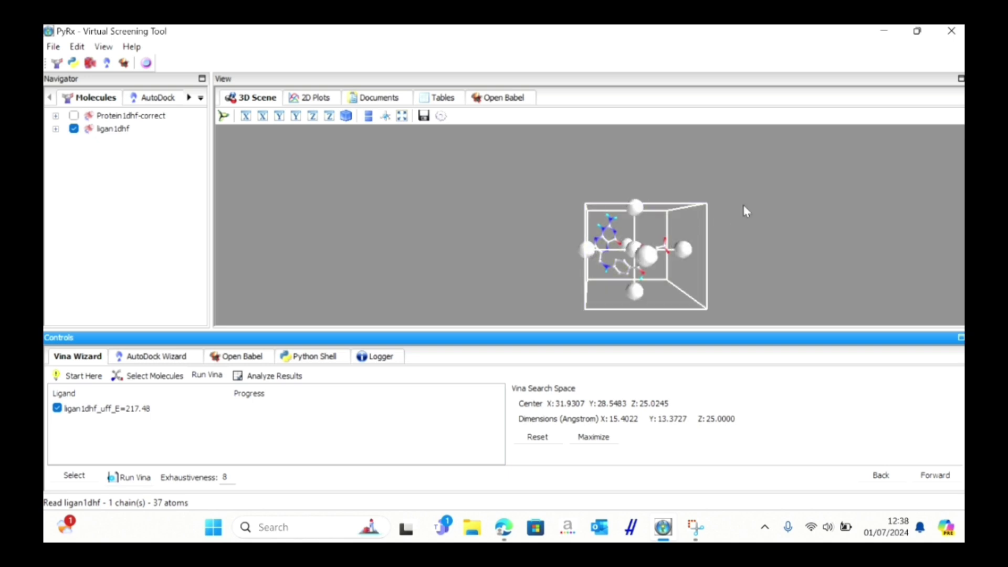
{"action": "left_click_drag", "start_coordinate": [744, 208], "coordinate": [689, 212]}
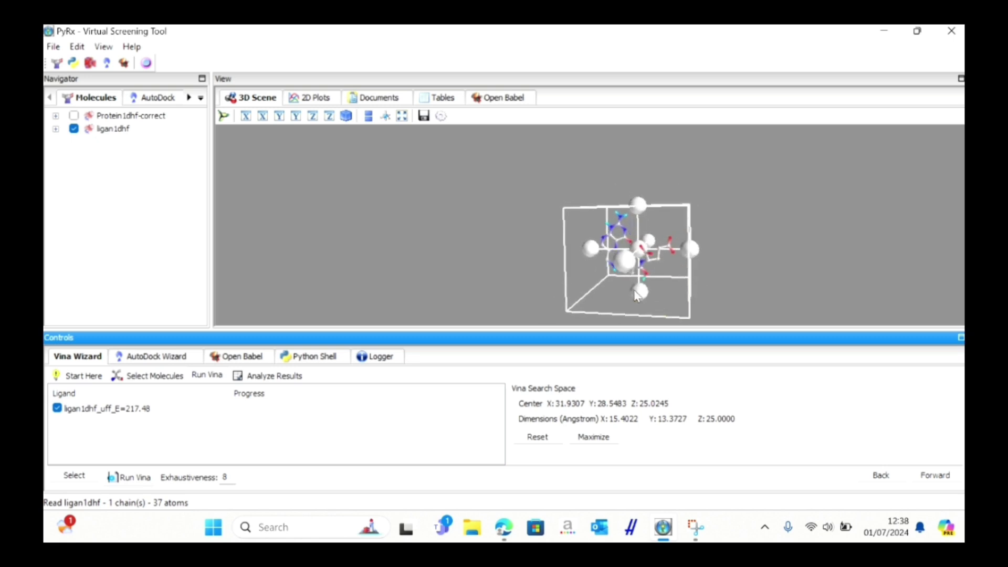
{"action": "left_click_drag", "start_coordinate": [638, 294], "coordinate": [637, 284]}
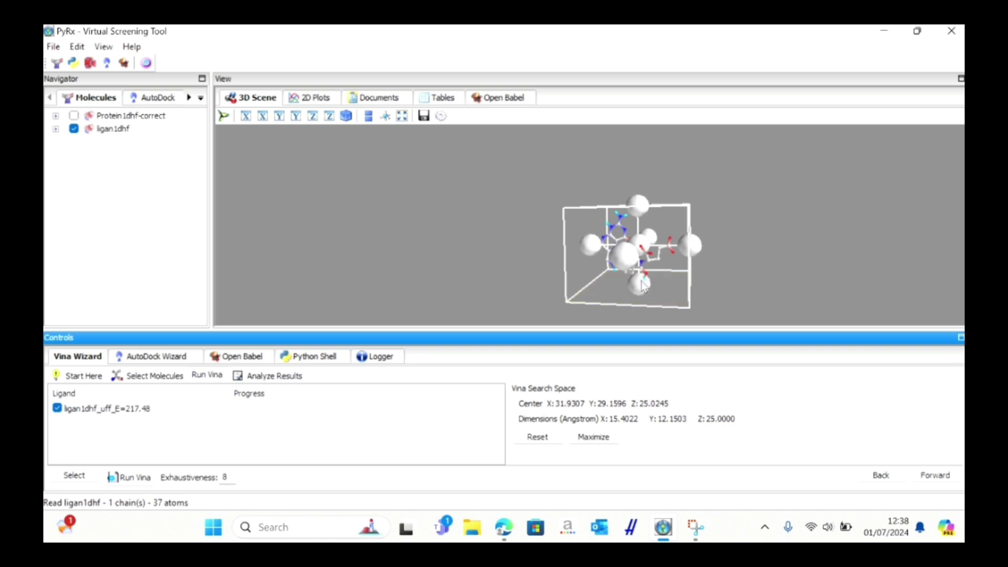
Shorten the search box along Z to fit closely around the ligand and run the Vina docking.
{"action": "left_click_drag", "start_coordinate": [735, 233], "coordinate": [761, 223]}
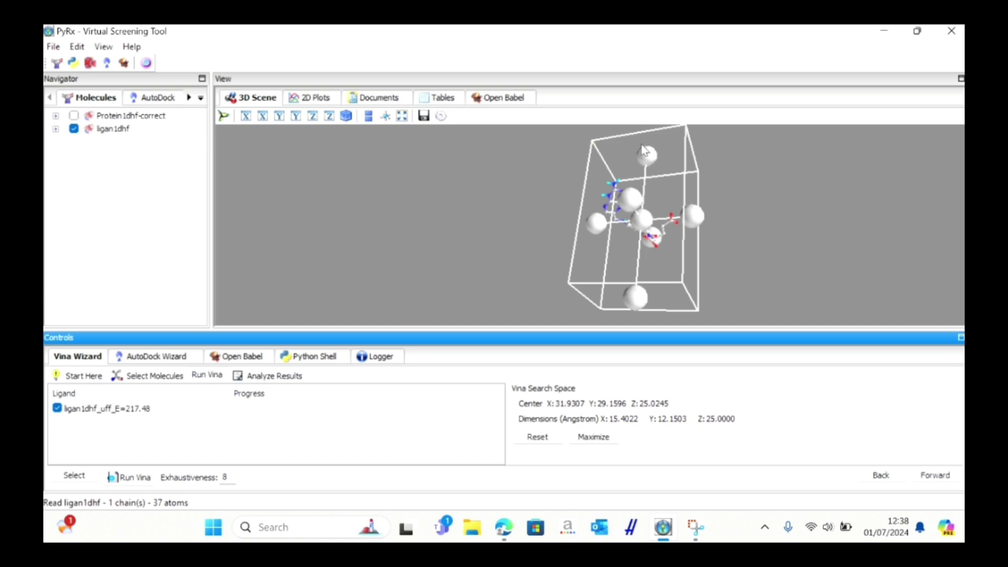
{"action": "left_click_drag", "start_coordinate": [645, 153], "coordinate": [653, 176]}
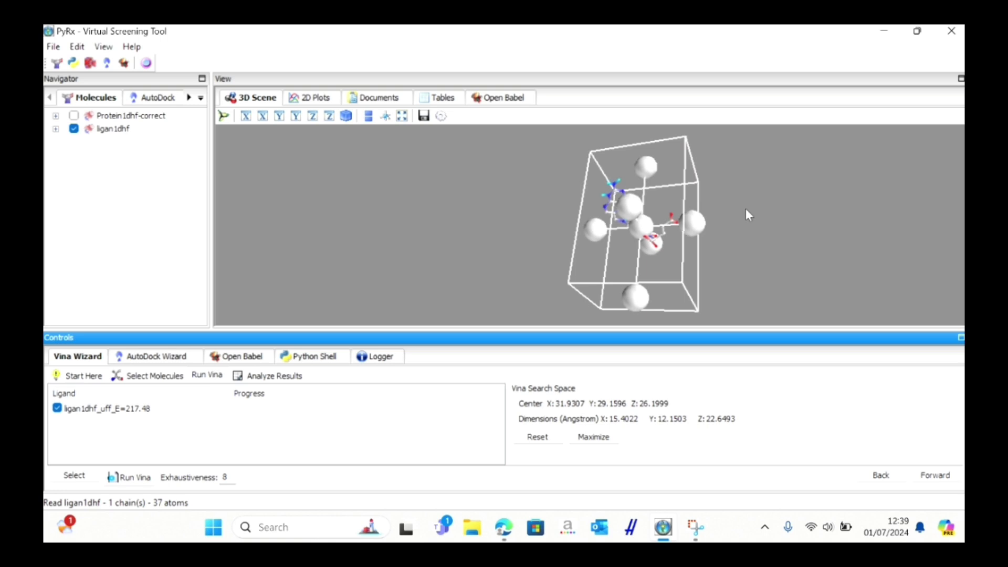
{"action": "left_click_drag", "start_coordinate": [747, 210], "coordinate": [521, 231]}
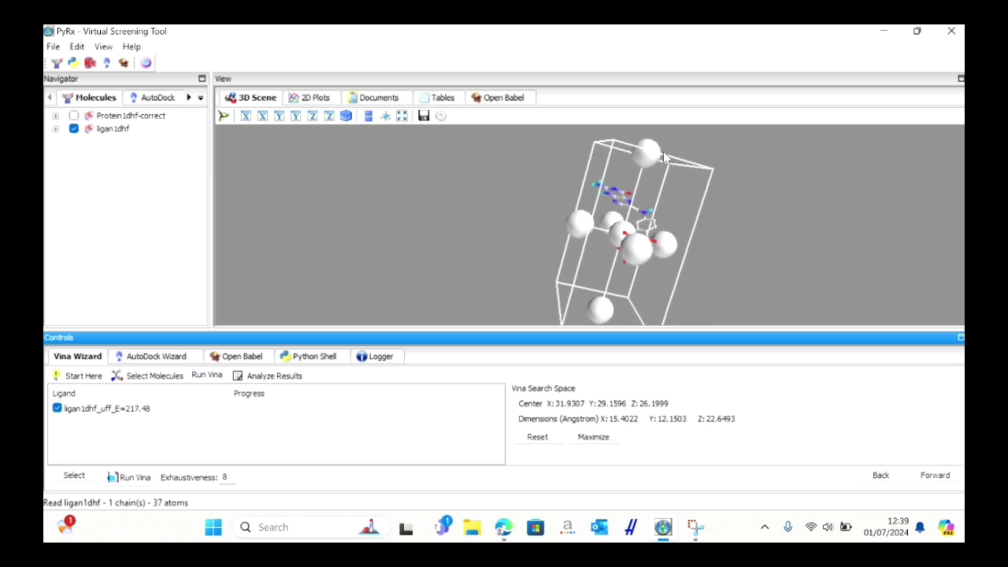
{"action": "left_click_drag", "start_coordinate": [658, 160], "coordinate": [653, 189]}
{"action": "left_click", "coordinate": [939, 475]}
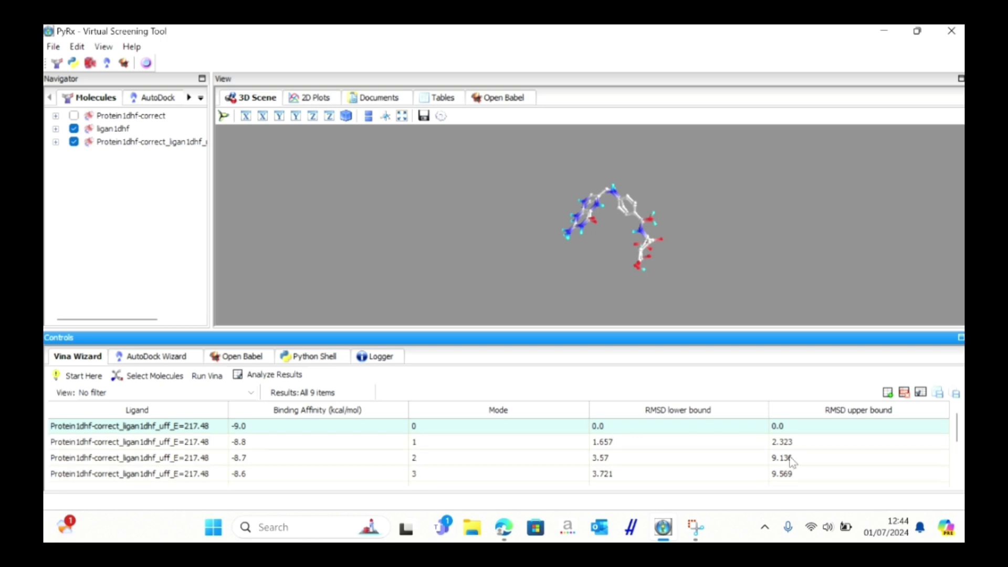
Review the binding affinity and RMSD results of all docking modes and compare the mode 0 pose with the original ligan1dhf.
{"action": "scroll", "coordinate": [790, 460], "scroll_direction": "down", "scroll_amount": 3}
{"action": "scroll", "coordinate": [792, 462], "scroll_direction": "down", "scroll_amount": 2}
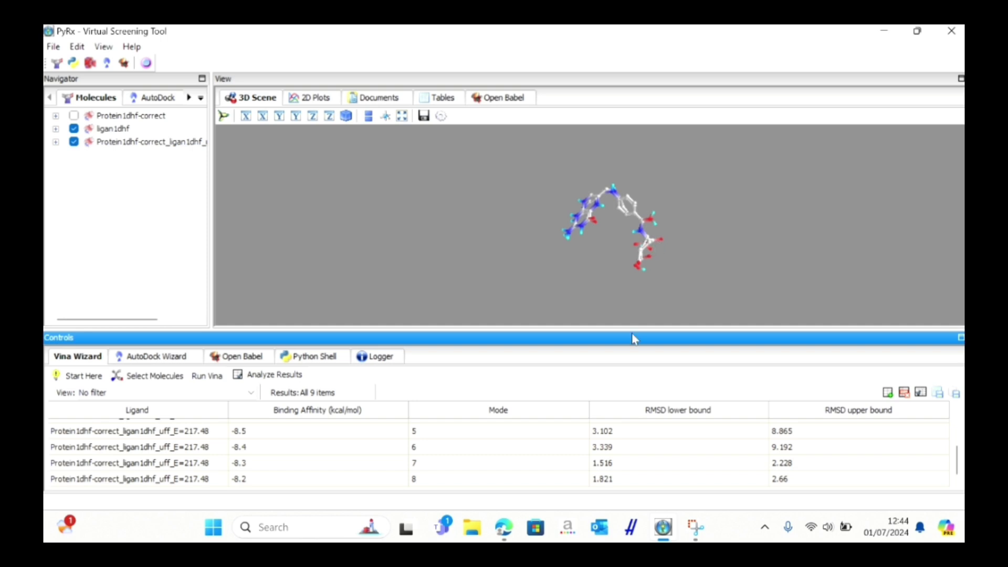
{"action": "scroll", "coordinate": [483, 452], "scroll_direction": "up", "scroll_amount": 5}
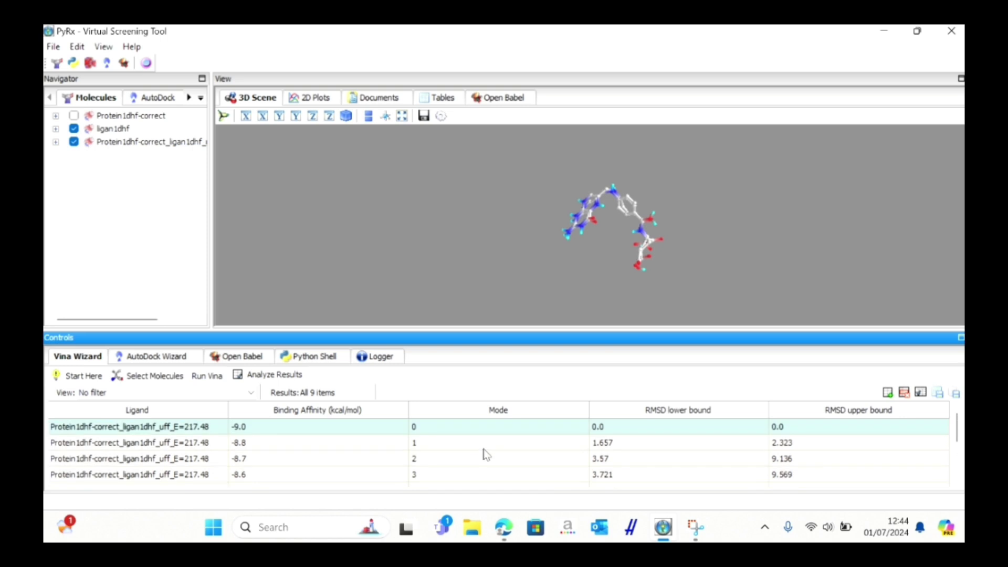
{"action": "left_click", "coordinate": [482, 449]}
{"action": "left_click", "coordinate": [482, 453]}
{"action": "left_click", "coordinate": [74, 128]}
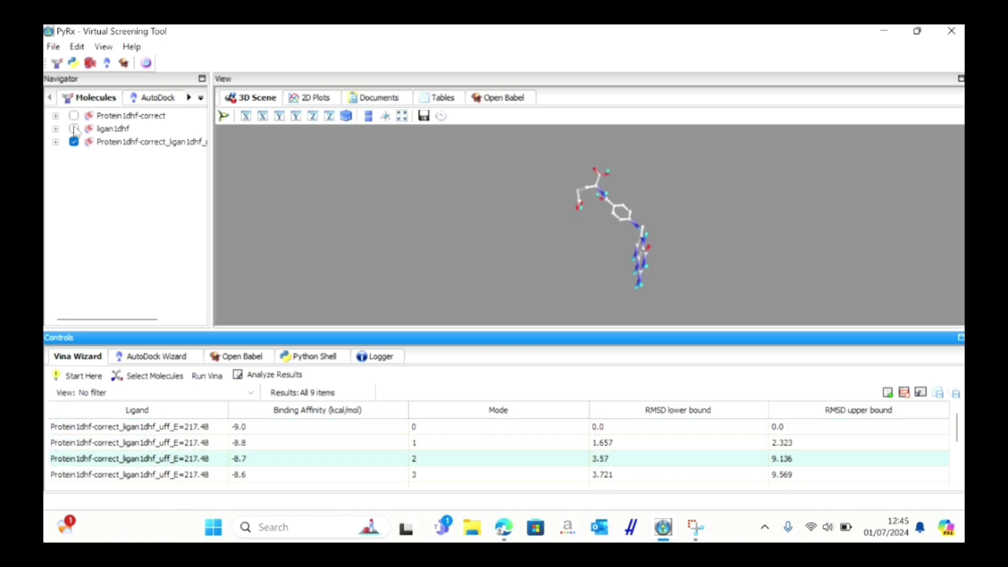
{"action": "left_click", "coordinate": [450, 432]}
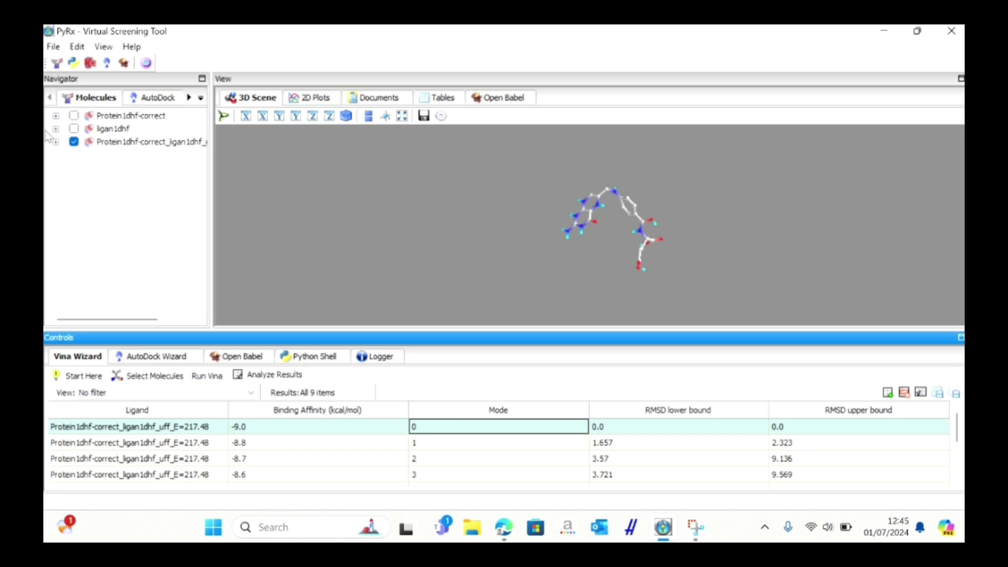
{"action": "left_click", "coordinate": [74, 128]}
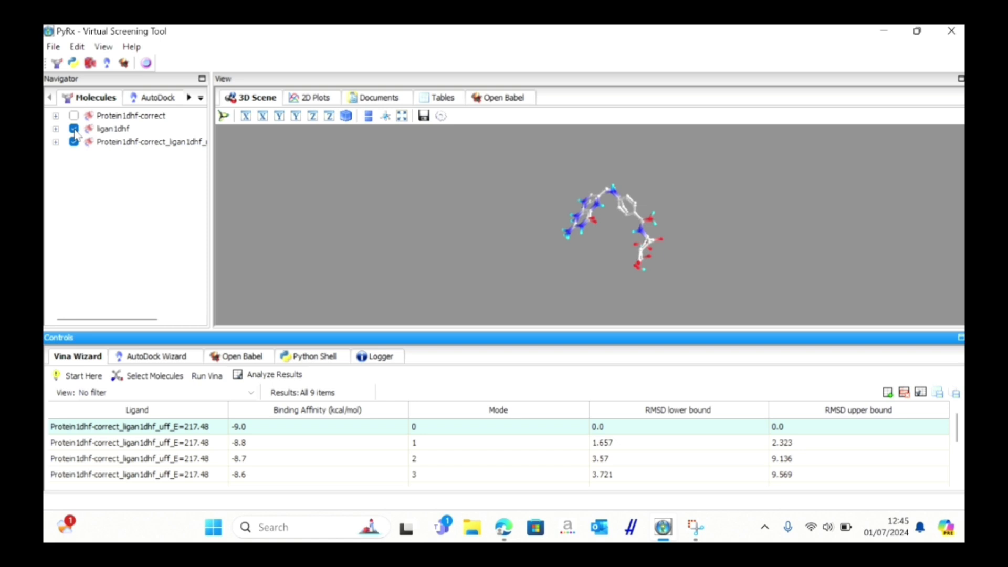
Export the docking results as an SDF file named "analisis ligan natif" in the 1dhf antimetabolit folder in Documents.
{"action": "left_click", "coordinate": [955, 394]}
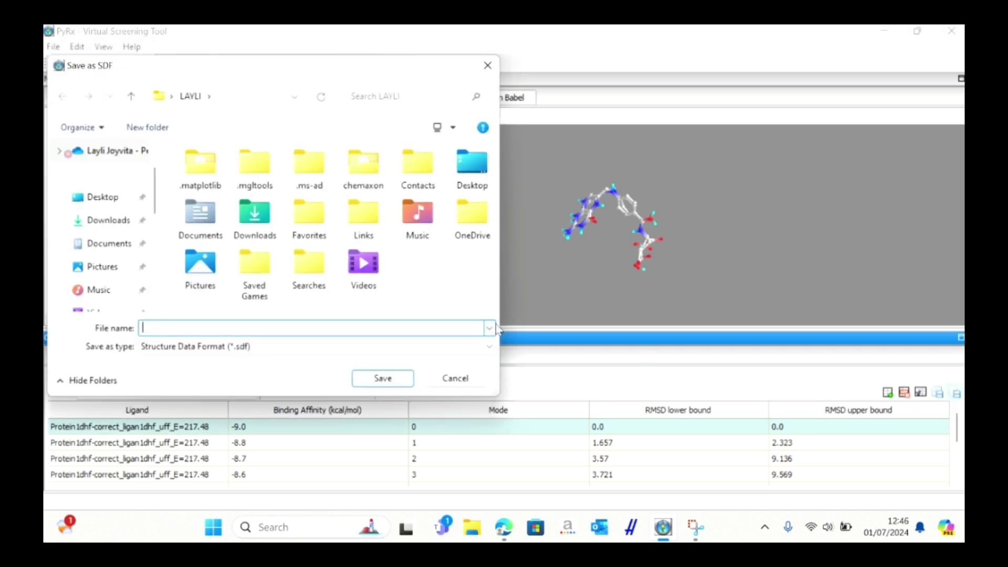
{"action": "left_click", "coordinate": [96, 251]}
{"action": "double_click", "coordinate": [225, 171]}
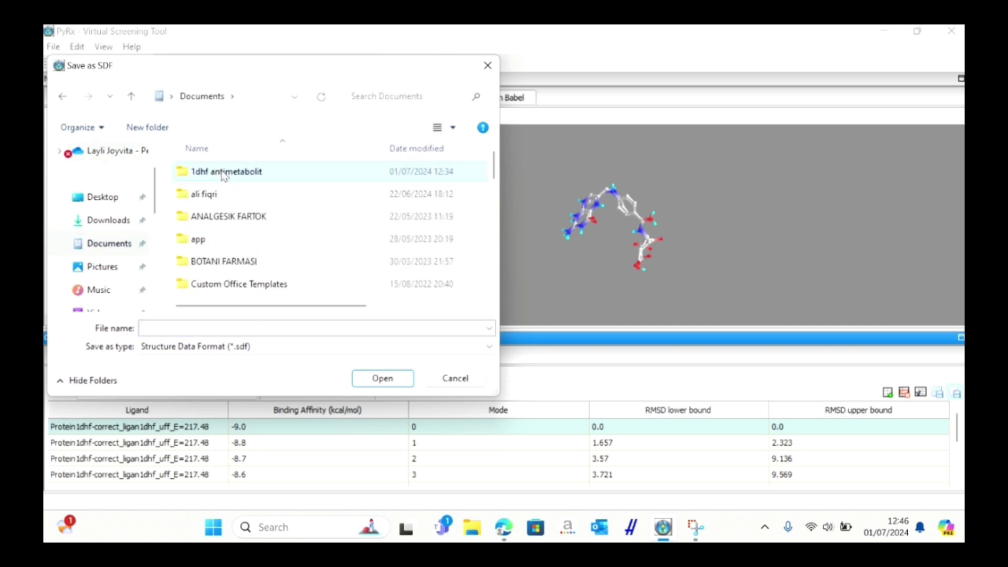
{"action": "left_click", "coordinate": [176, 329]}
{"action": "type", "text": "v"}
{"action": "key", "text": "BackSpace"}
{"action": "type", "text": "and"}
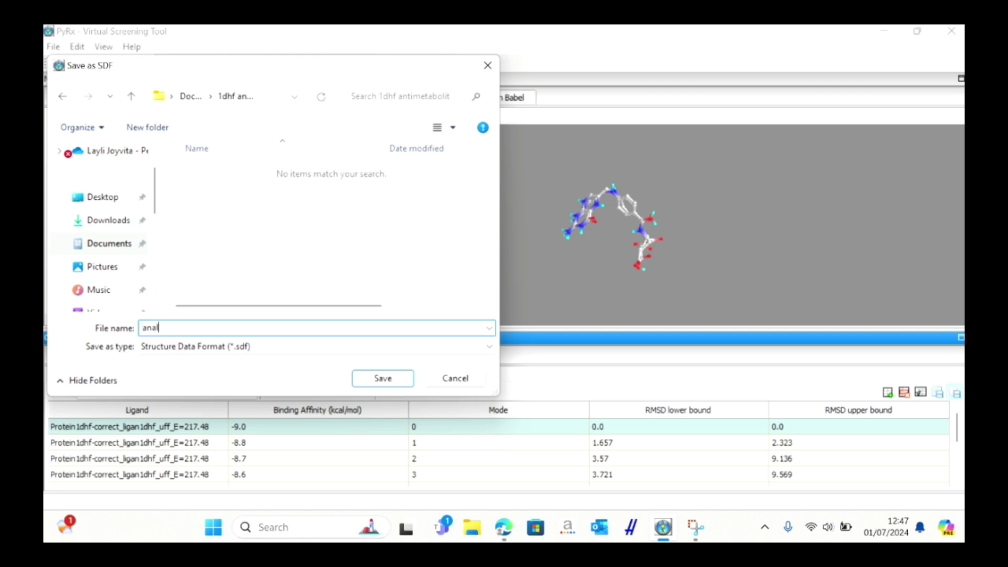
{"action": "key", "text": "BackSpace"}
{"action": "key", "text": "BackSpace"}
{"action": "key", "text": "BackSpace"}
{"action": "type", "text": "analisis ligan natif"}
{"action": "left_click", "coordinate": [384, 379]}
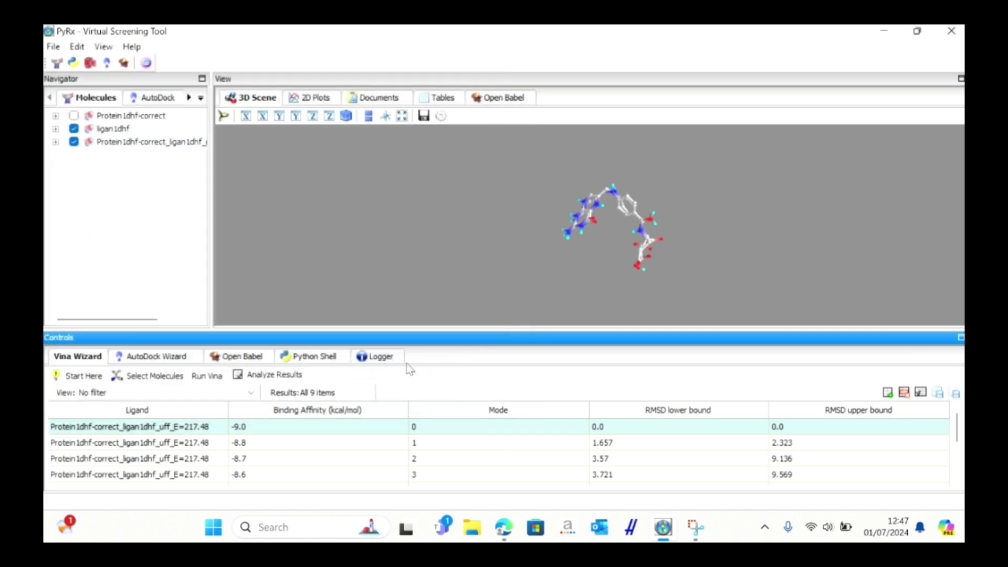
Export the docking results table as a CSV file named "analisis ligan natif" in the 1dhf antimetabolit folder.
{"action": "left_click", "coordinate": [939, 394]}
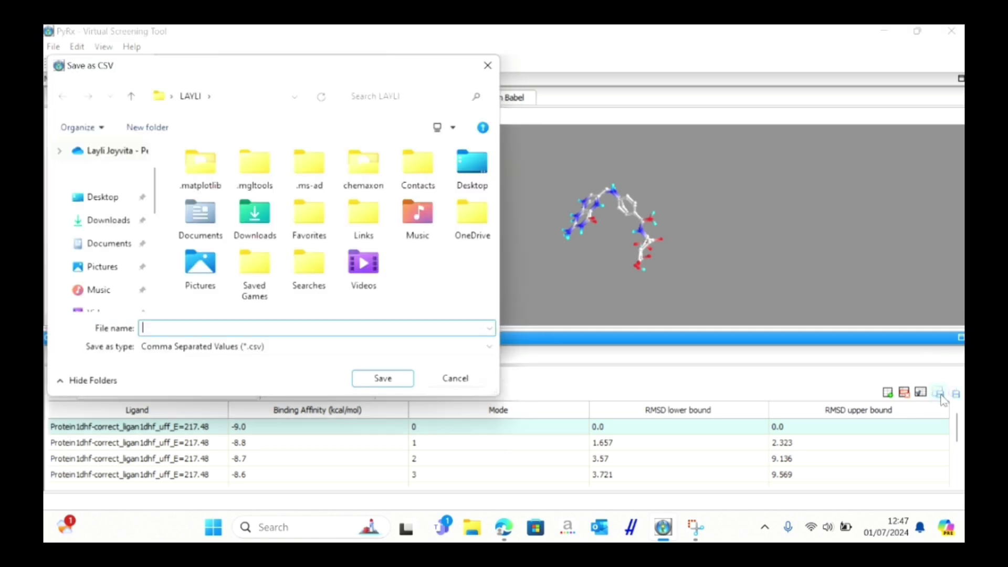
{"action": "left_click", "coordinate": [112, 249]}
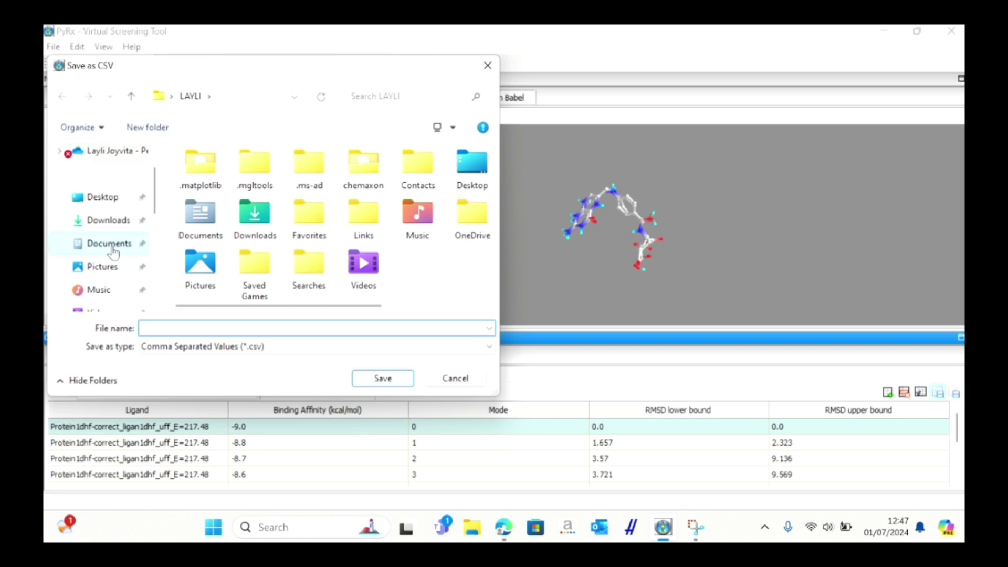
{"action": "double_click", "coordinate": [237, 173]}
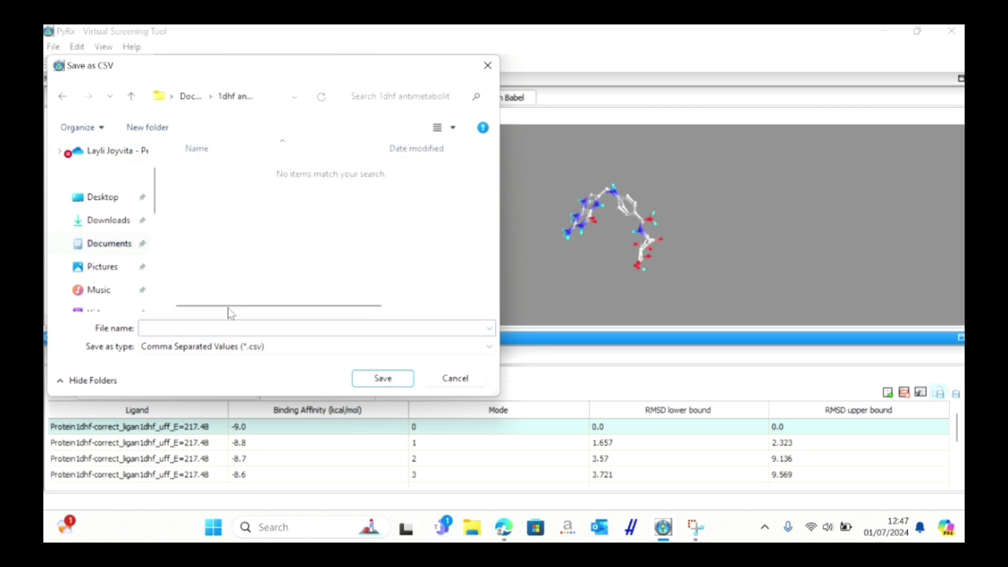
{"action": "left_click", "coordinate": [221, 328]}
{"action": "type", "text": "analisis"}
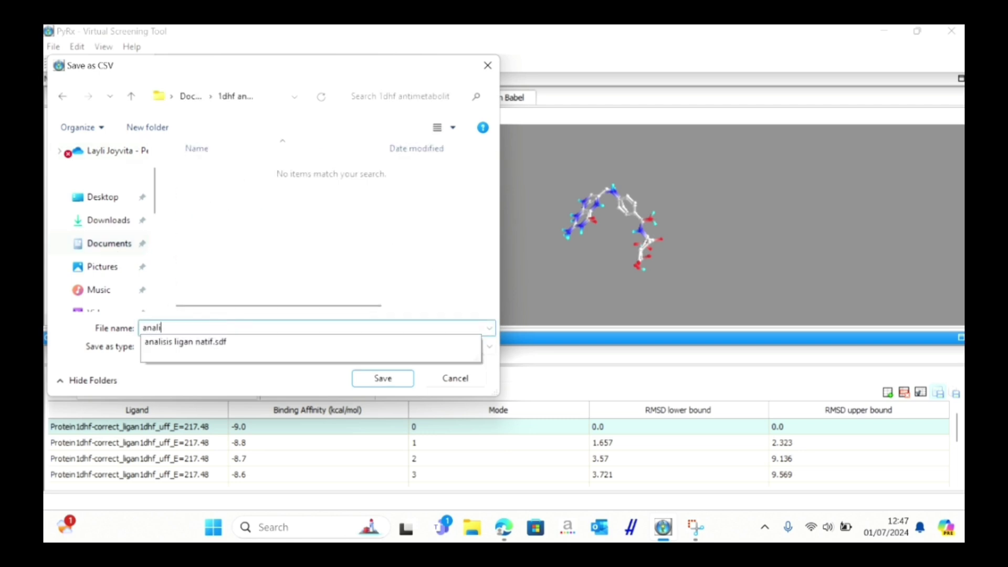
{"action": "type", "text": " ligan natif"}
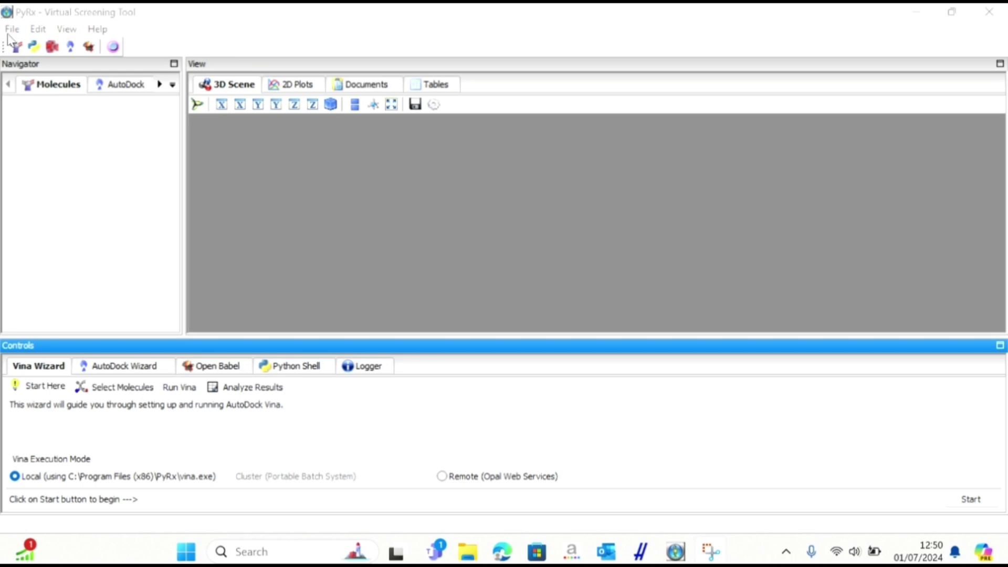
Load the Protein1dhf-correct file from the 1dhf antimetabolit folder in Documents.
{"action": "left_click", "coordinate": [11, 30]}
{"action": "left_click", "coordinate": [31, 47]}
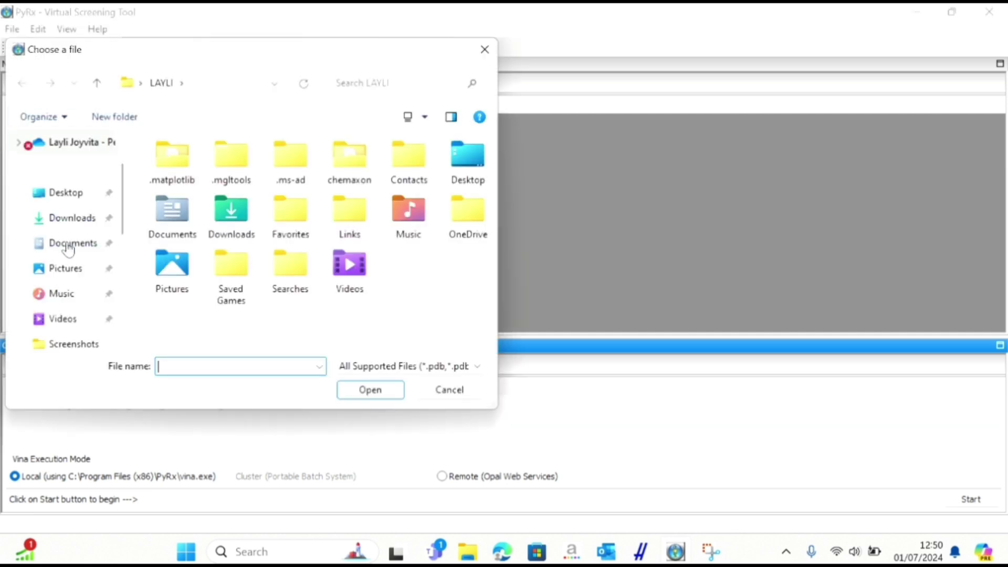
{"action": "left_click", "coordinate": [70, 244]}
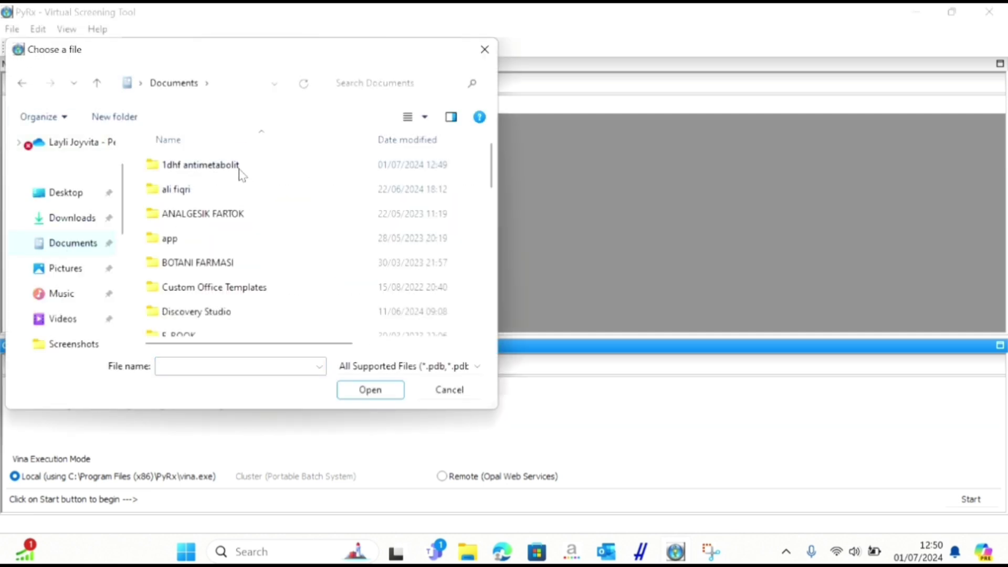
{"action": "double_click", "coordinate": [240, 167]}
{"action": "left_click", "coordinate": [243, 191]}
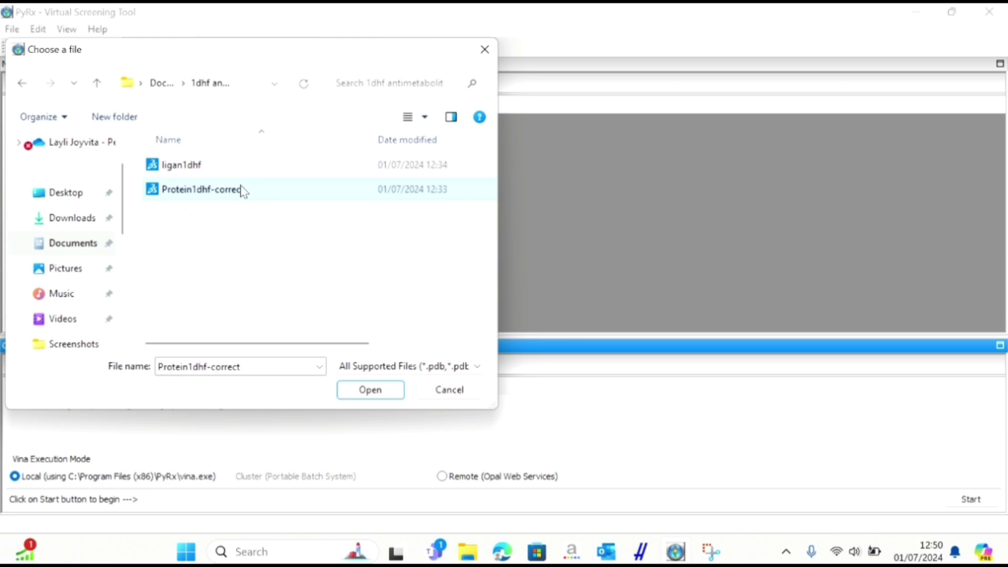
{"action": "left_click", "coordinate": [371, 390]}
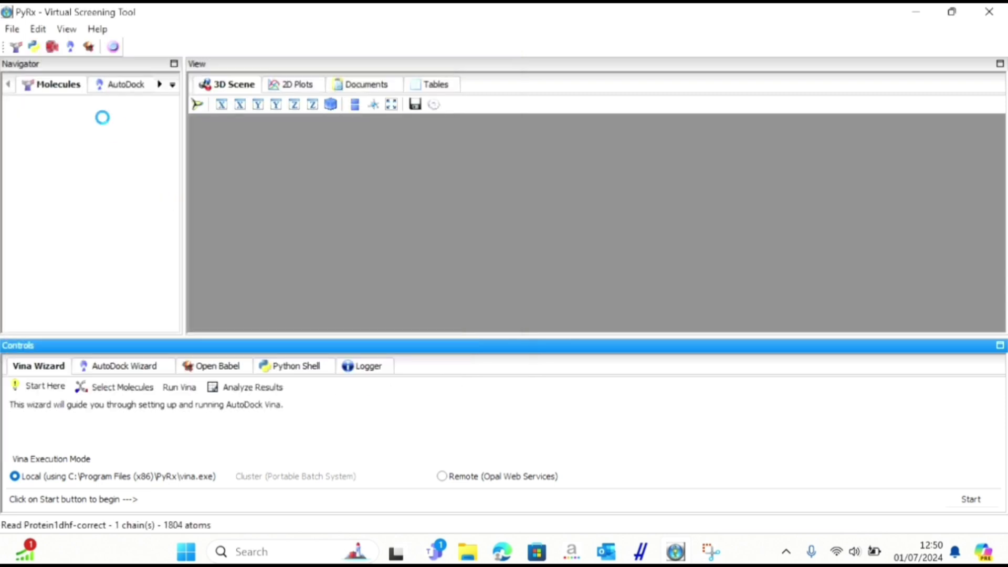
Prepare Protein1dhf-correct as an AutoDock macromolecule.
{"action": "right_click", "coordinate": [108, 108]}
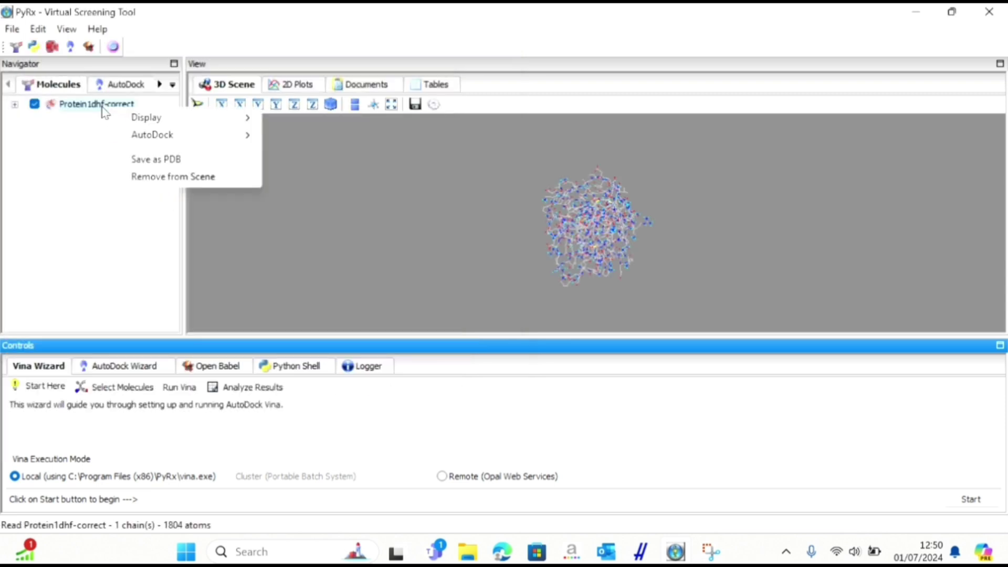
{"action": "mouse_move", "coordinate": [153, 135]}
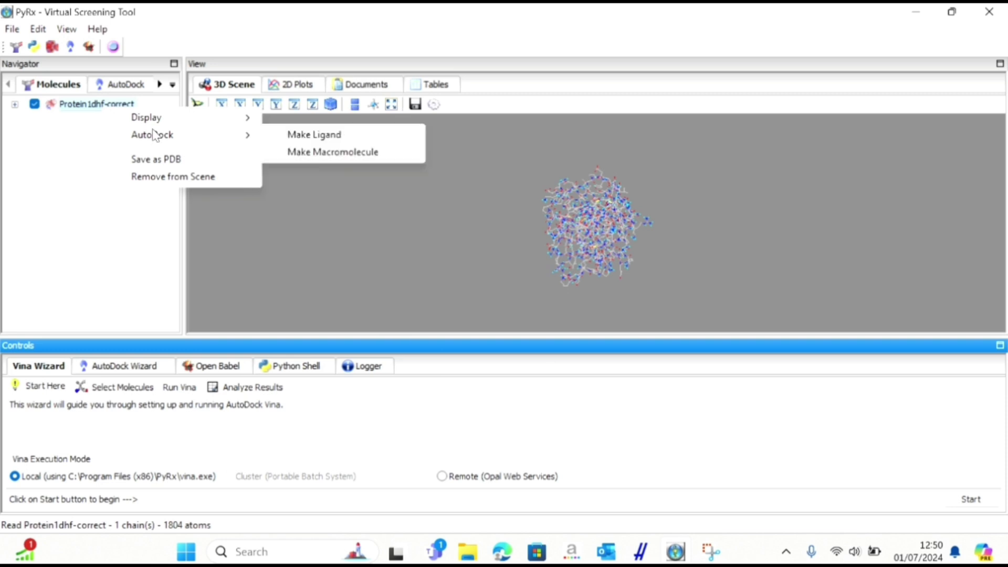
{"action": "left_click", "coordinate": [312, 153]}
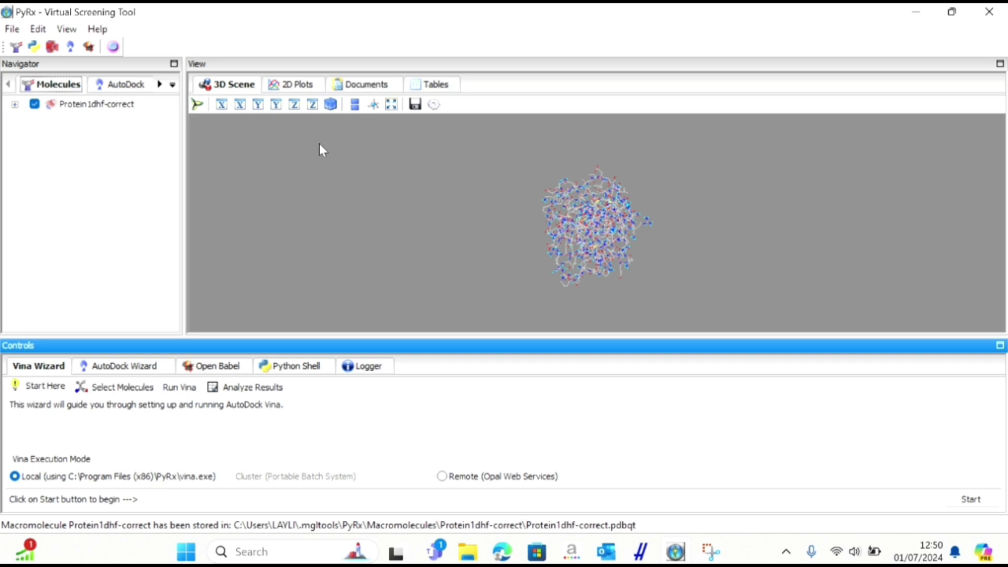
Import the Ligan X file from the MMP 9 folder into Open Babel.
{"action": "left_click", "coordinate": [200, 368]}
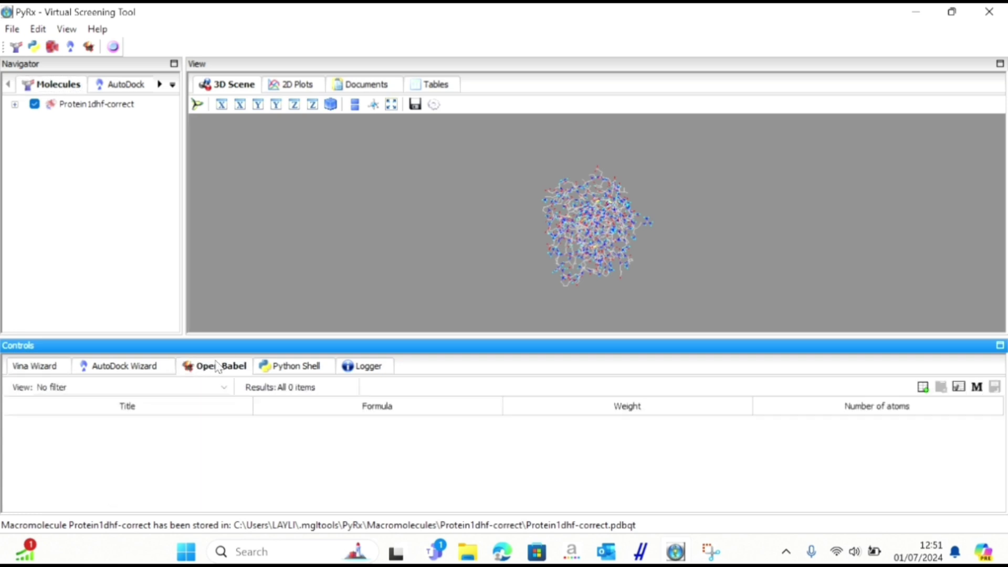
{"action": "left_click", "coordinate": [923, 386]}
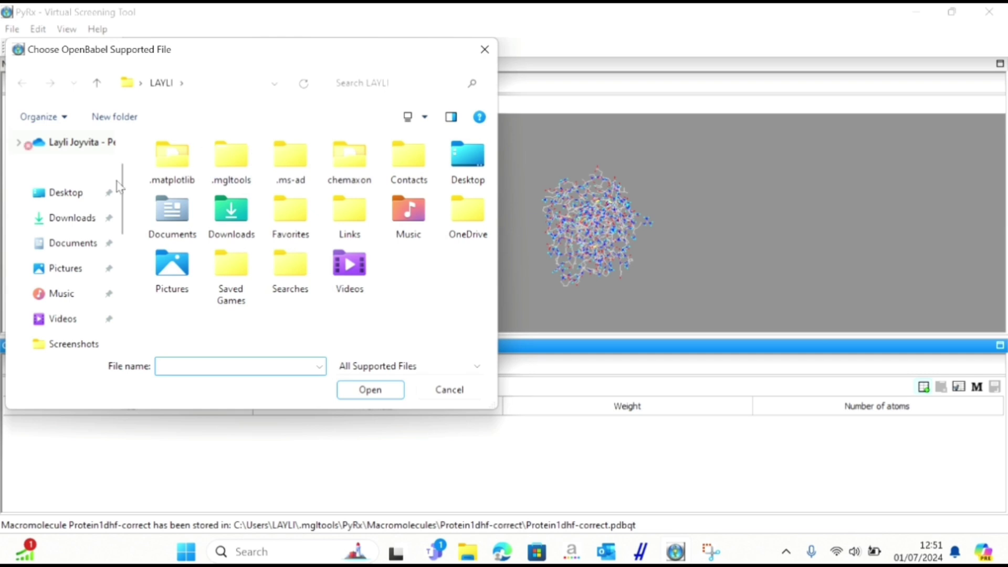
{"action": "left_click", "coordinate": [53, 244]}
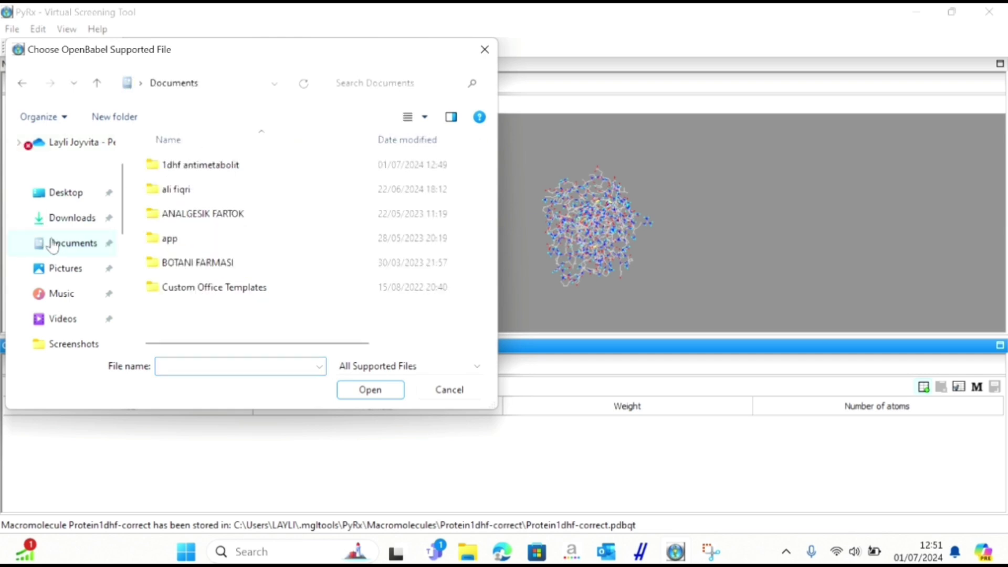
{"action": "double_click", "coordinate": [231, 164]}
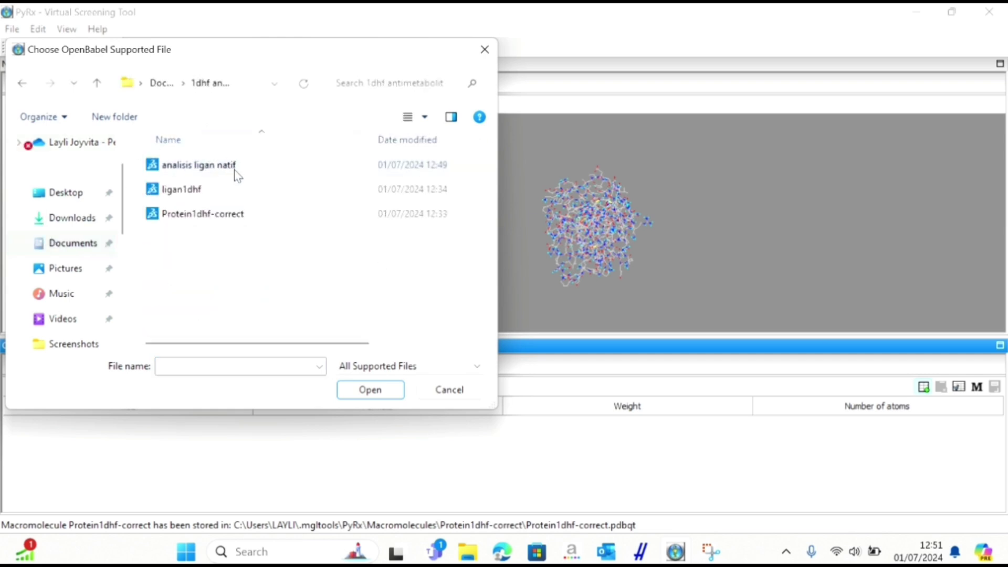
{"action": "left_click", "coordinate": [237, 189]}
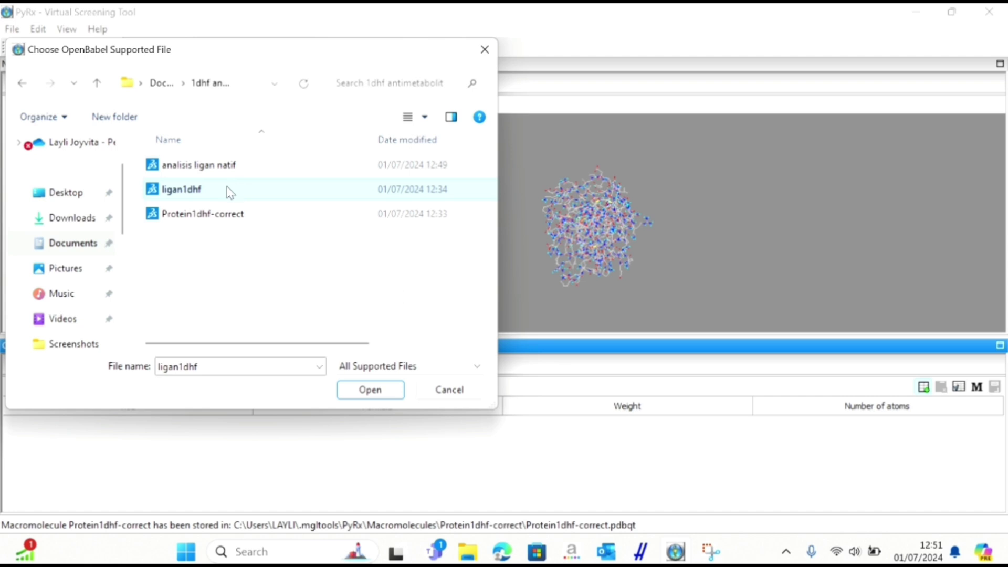
{"action": "scroll", "coordinate": [79, 308], "scroll_direction": "down", "scroll_amount": 3}
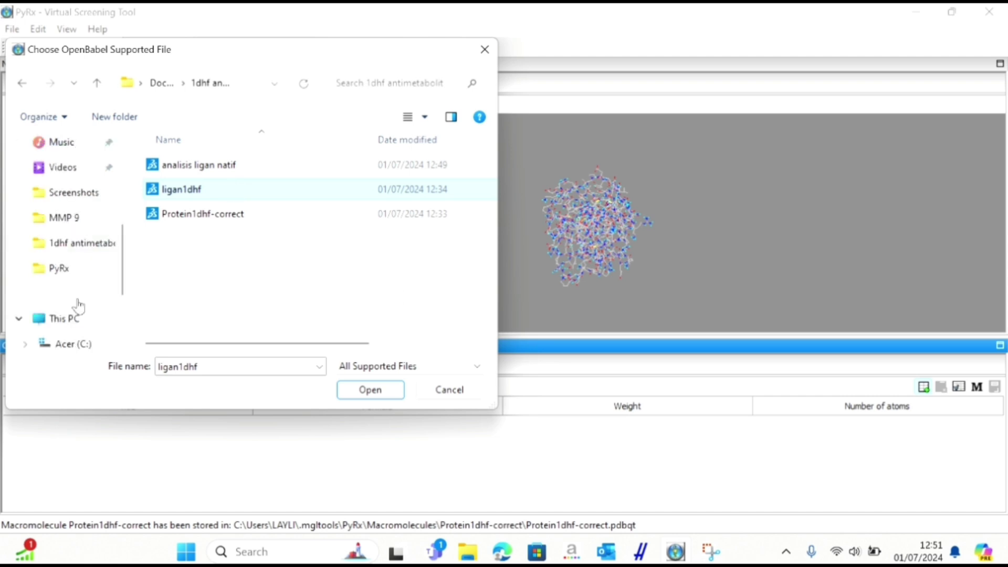
{"action": "left_click", "coordinate": [71, 221]}
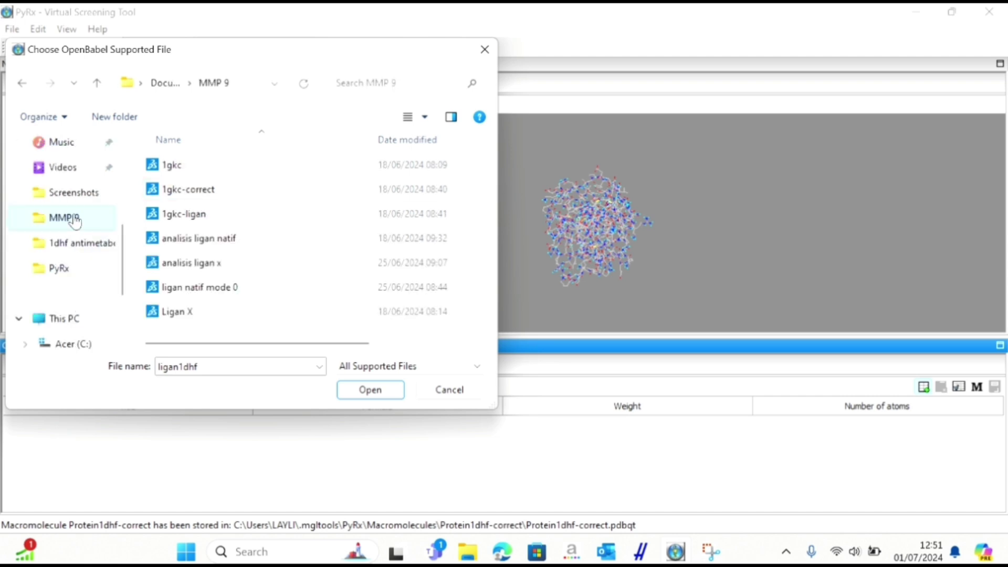
{"action": "left_click", "coordinate": [209, 315]}
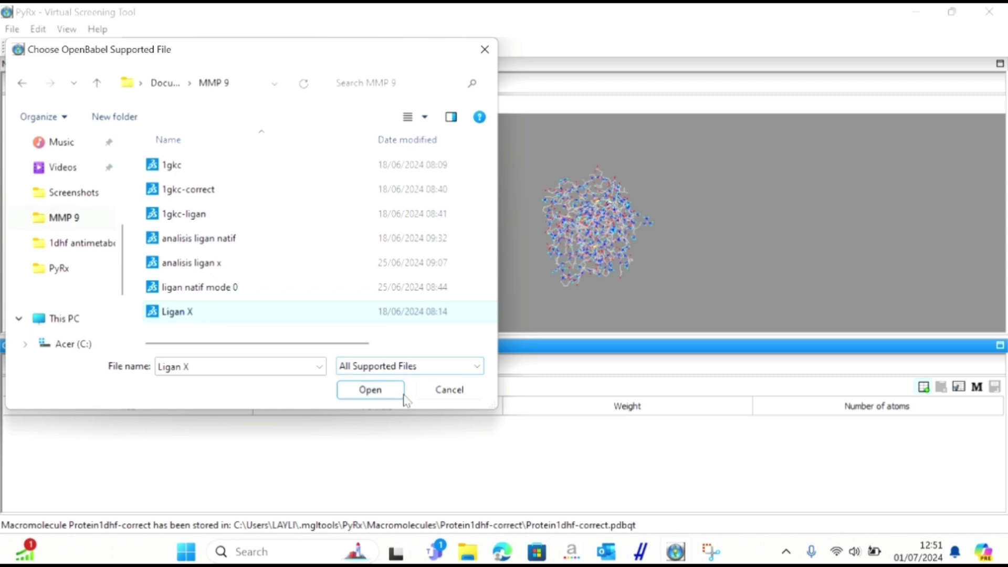
{"action": "left_click", "coordinate": [386, 391]}
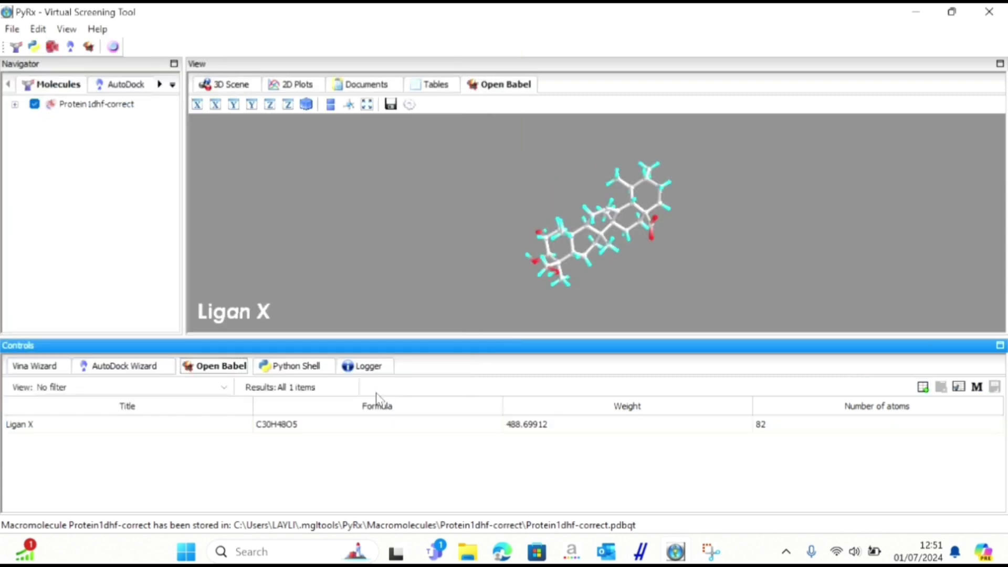
Energy-minimize Ligan X and convert it to an AutoDock ligand in pdbqt format.
{"action": "right_click", "coordinate": [232, 424]}
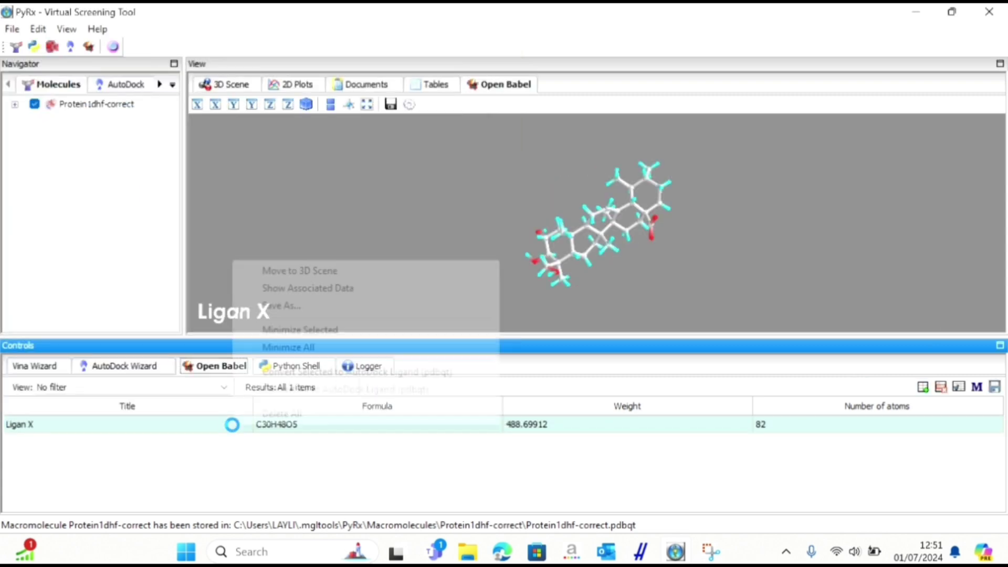
{"action": "left_click", "coordinate": [288, 347]}
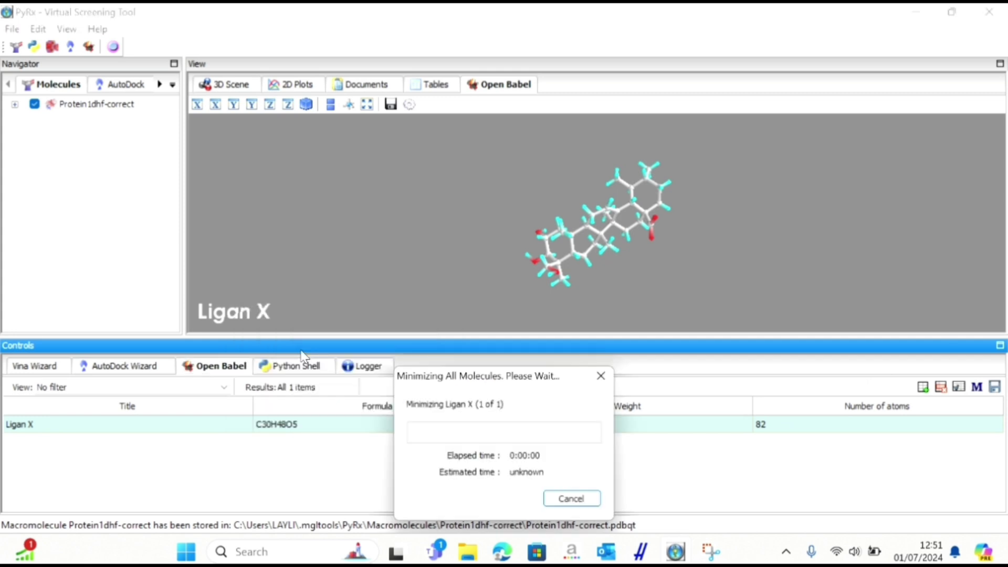
{"action": "right_click", "coordinate": [231, 427]}
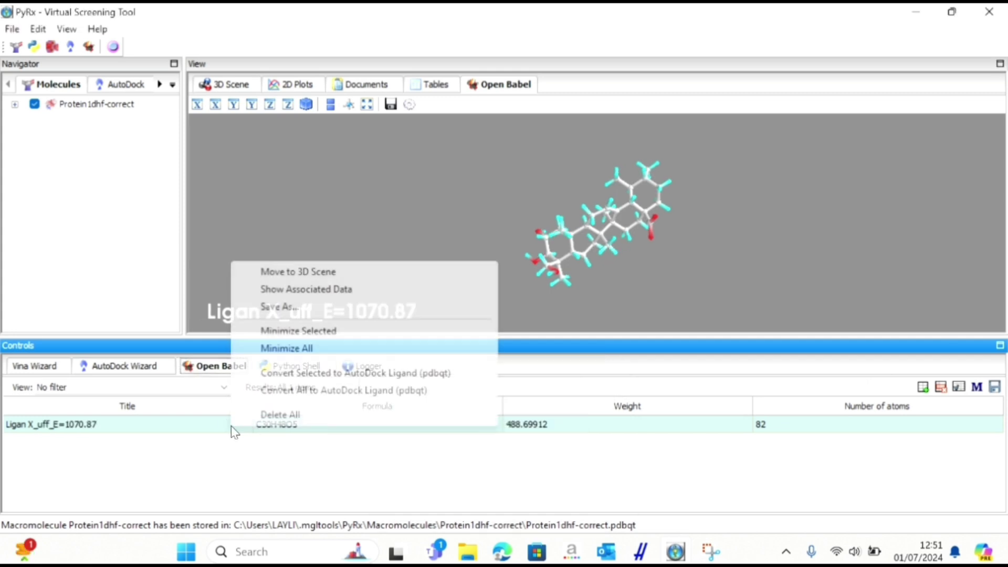
{"action": "left_click", "coordinate": [283, 390]}
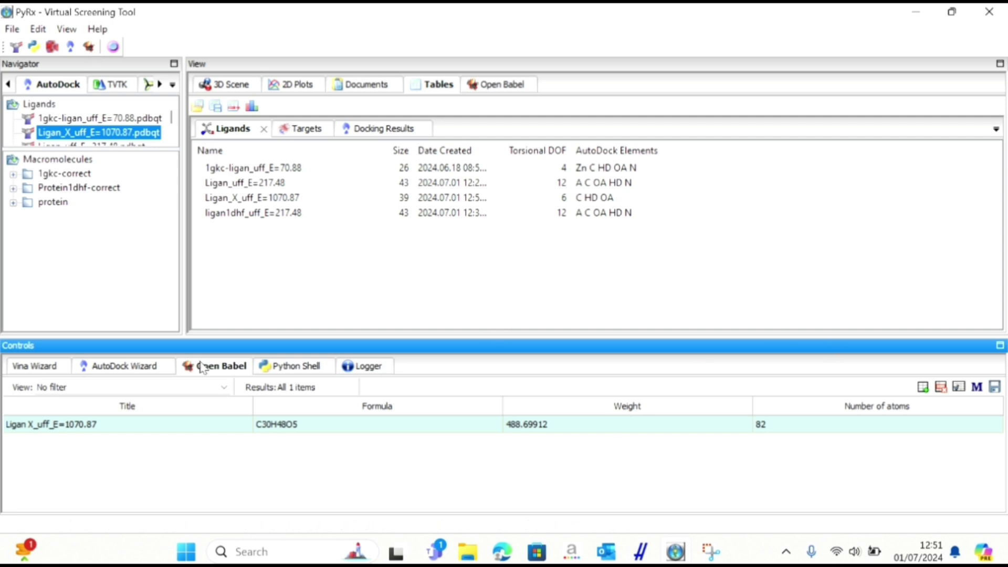
Start a local Vina docking setup with the minimized Ligan X and Protein1dhf-correct, and proceed to the search space definition.
{"action": "left_click", "coordinate": [25, 368]}
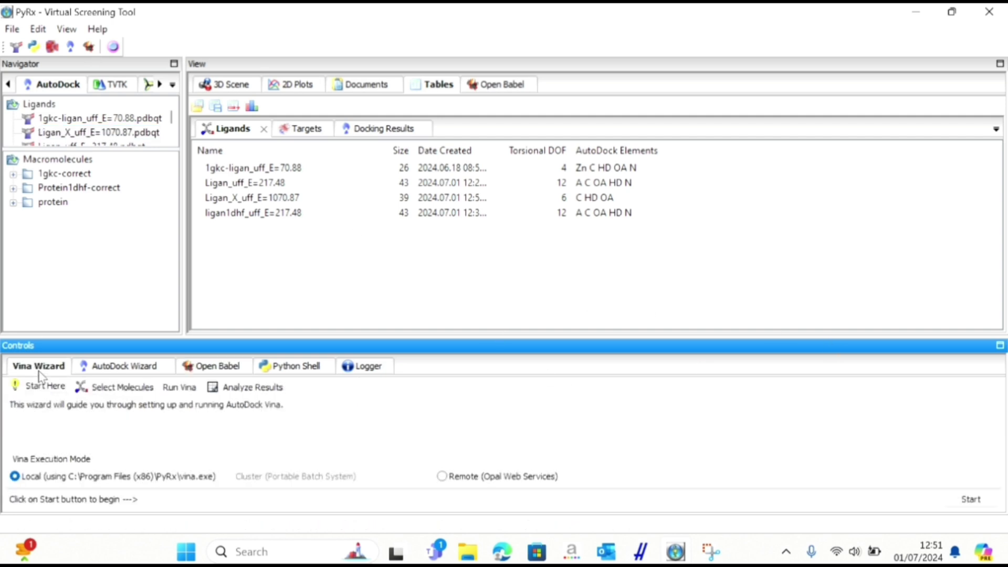
{"action": "left_click", "coordinate": [995, 498]}
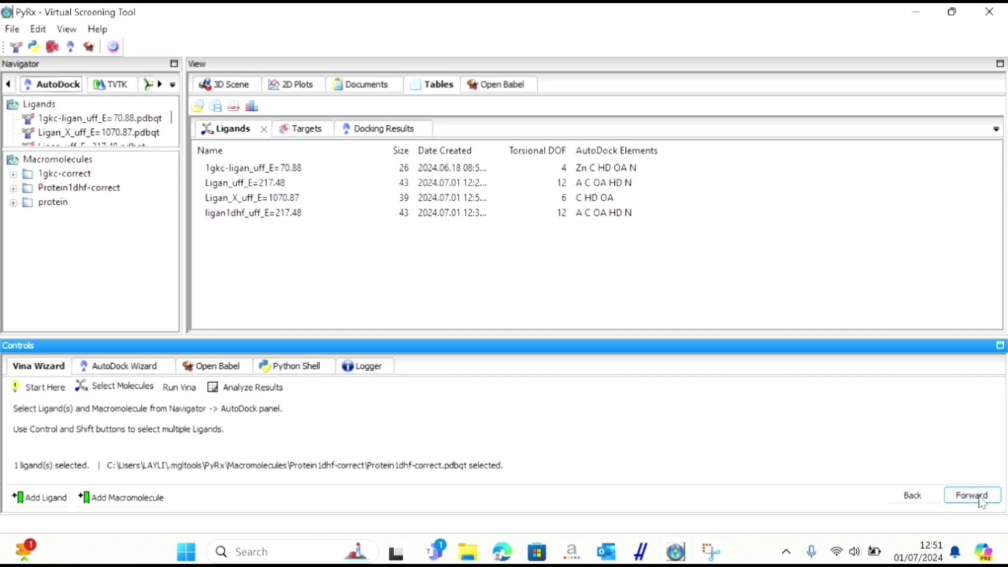
{"action": "left_click", "coordinate": [979, 499]}
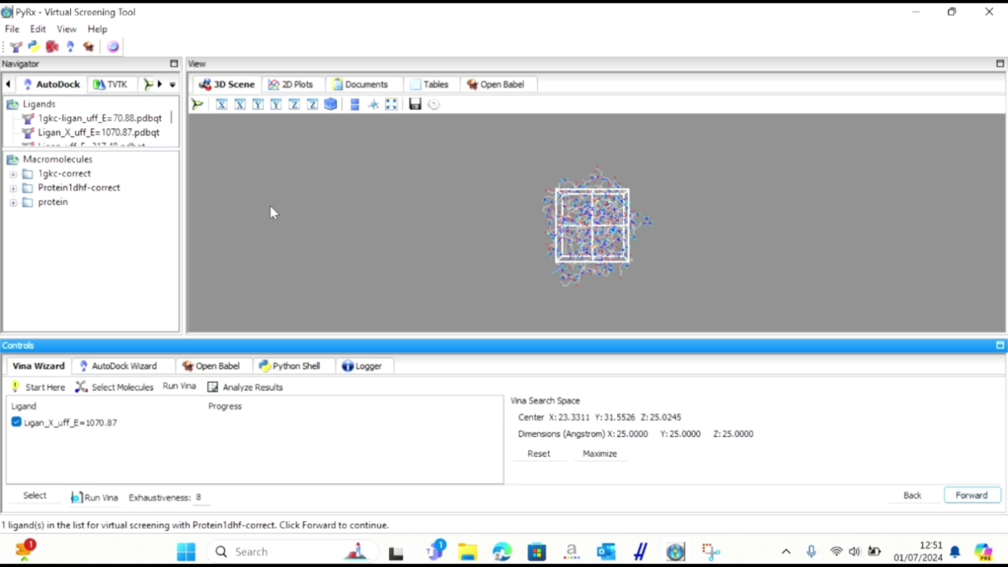
Load ligan1dhf from the 1dhf antimetabolit folder as a position reference and hide Protein1dhf-correct in the scene.
{"action": "left_click", "coordinate": [13, 29]}
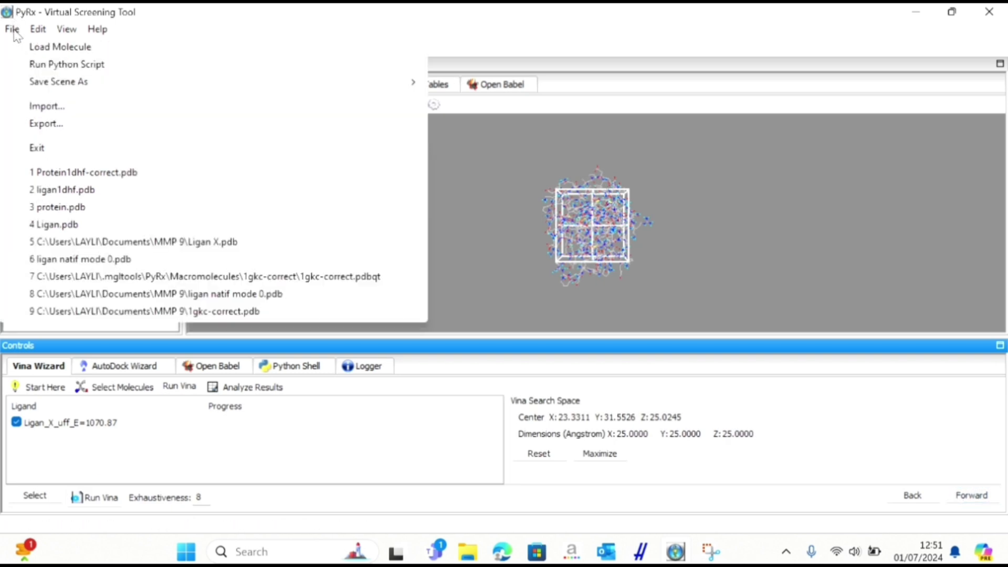
{"action": "left_click", "coordinate": [39, 48]}
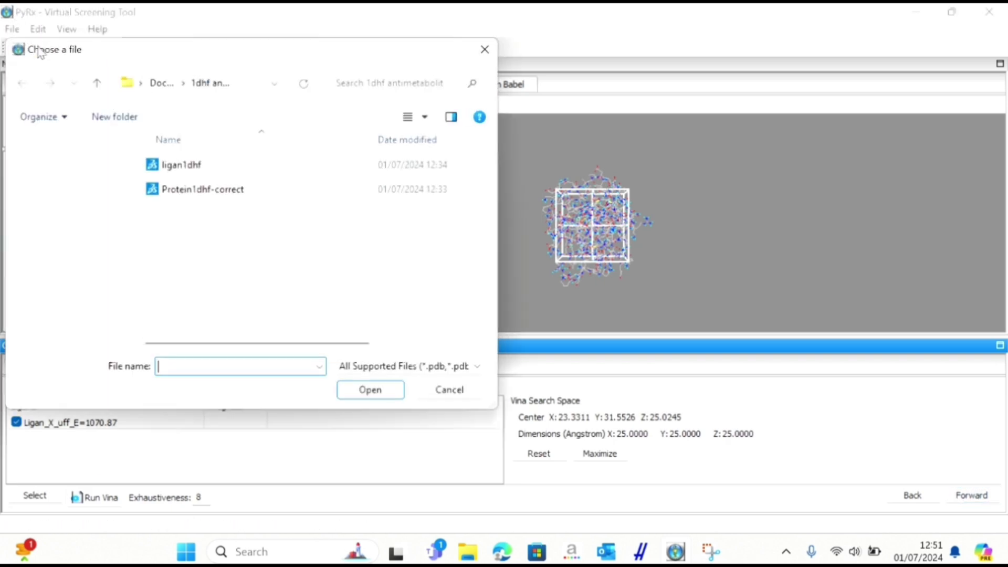
{"action": "left_click", "coordinate": [205, 165]}
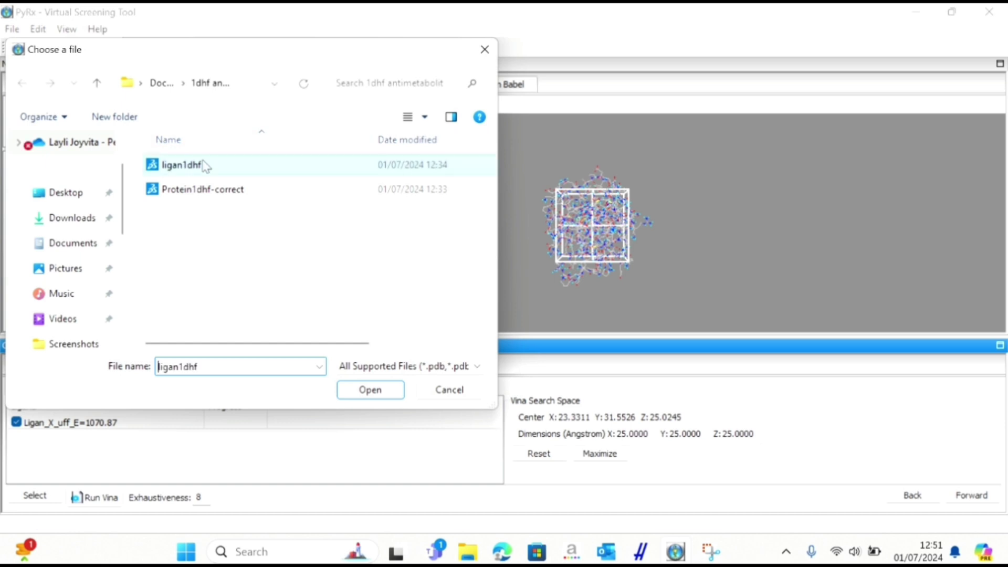
{"action": "left_click", "coordinate": [373, 394]}
{"action": "left_click", "coordinate": [370, 390]}
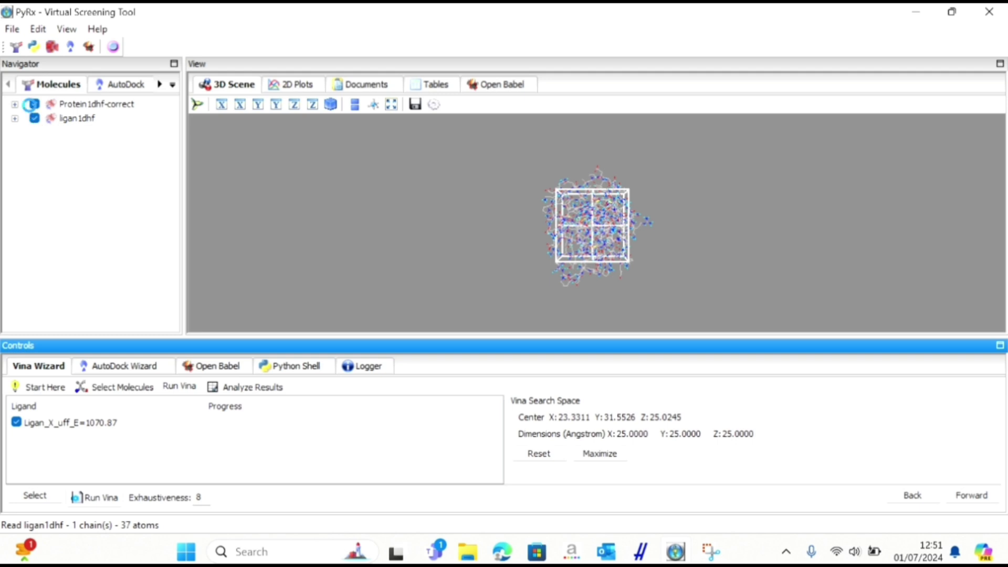
{"action": "left_click", "coordinate": [35, 103]}
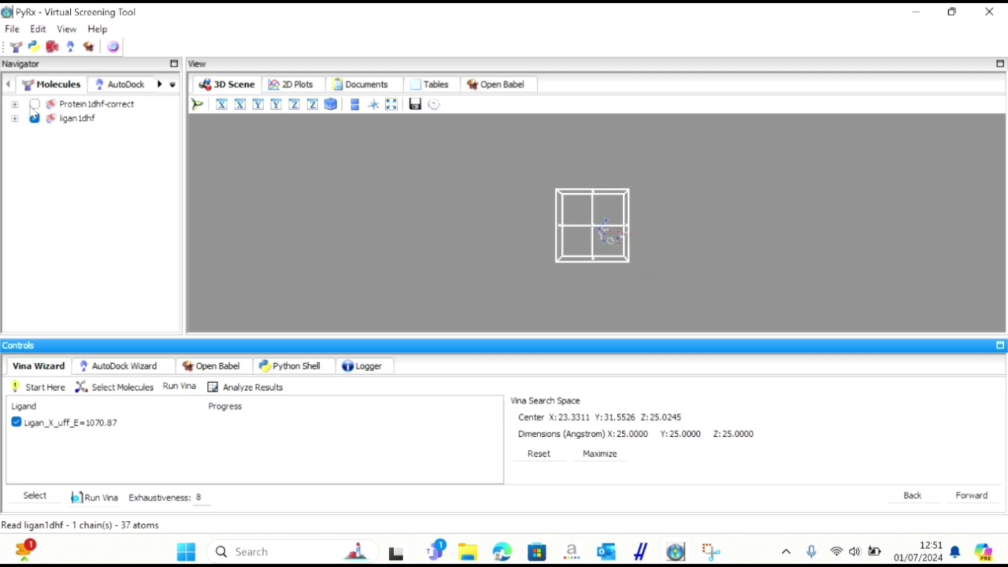
Shrink the Vina search box around ligan1dhf to about 15.7 × 12.5 × 12.2 Å and run the docking of Ligan X.
{"action": "left_click", "coordinate": [587, 227]}
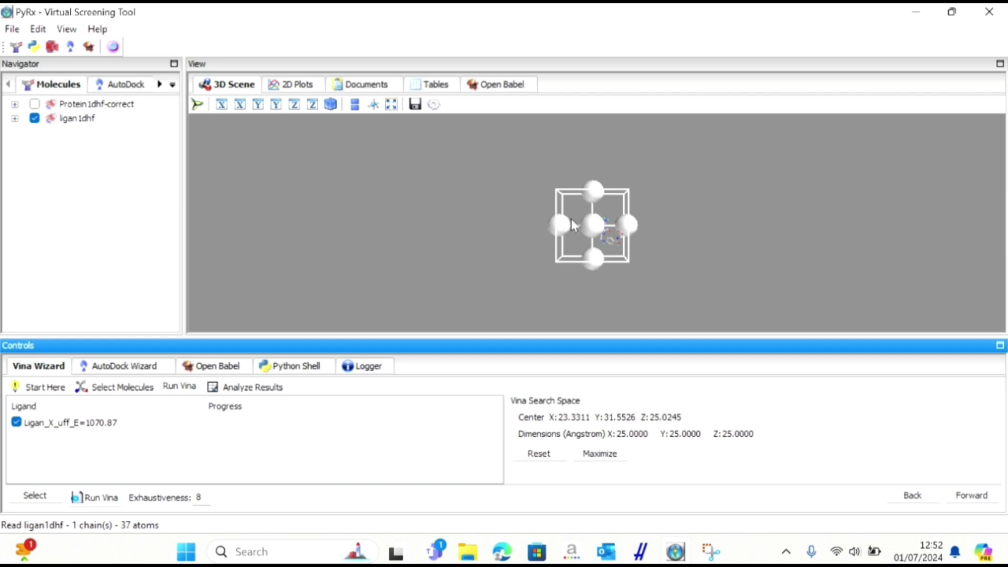
{"action": "scroll", "coordinate": [690, 219], "scroll_direction": "up", "scroll_amount": 3}
{"action": "scroll", "coordinate": [691, 219], "scroll_direction": "down", "scroll_amount": 2}
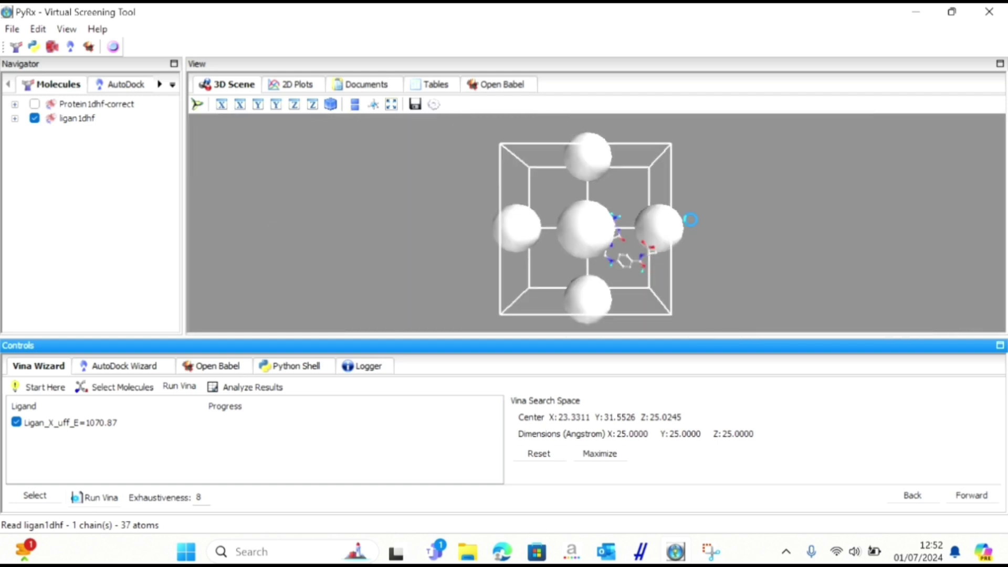
{"action": "scroll", "coordinate": [690, 219], "scroll_direction": "up", "scroll_amount": 3}
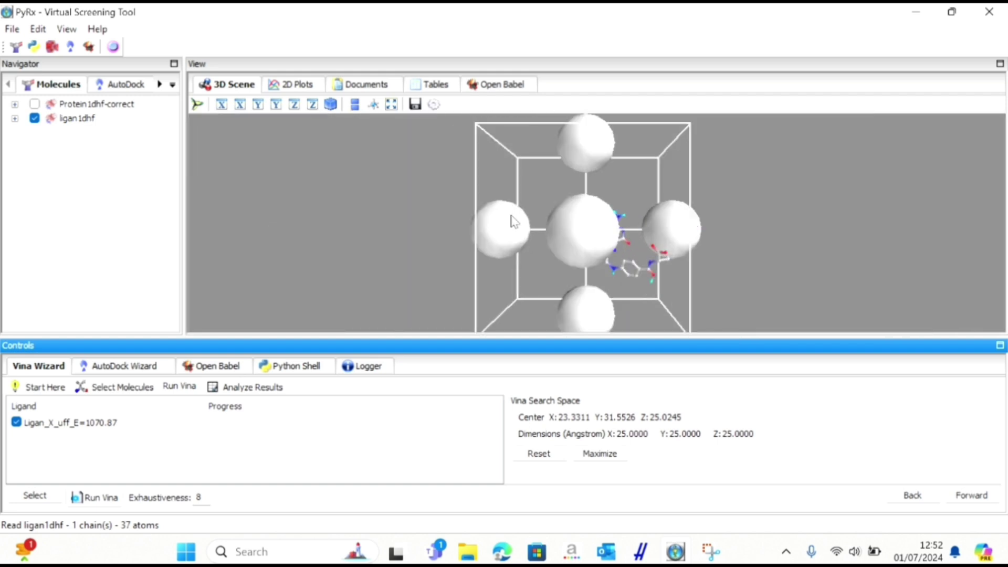
{"action": "left_click_drag", "start_coordinate": [507, 213], "coordinate": [586, 223]}
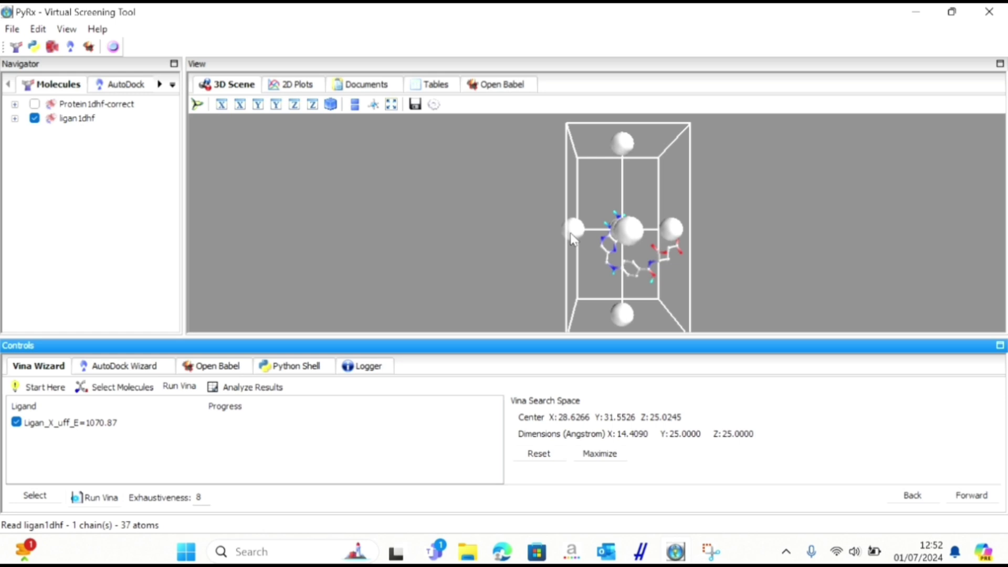
{"action": "mouse_move", "coordinate": [573, 238]}
{"action": "left_mouse_down"}
{"action": "mouse_move", "coordinate": [584, 236]}
{"action": "mouse_move", "coordinate": [571, 237]}
{"action": "left_mouse_up"}
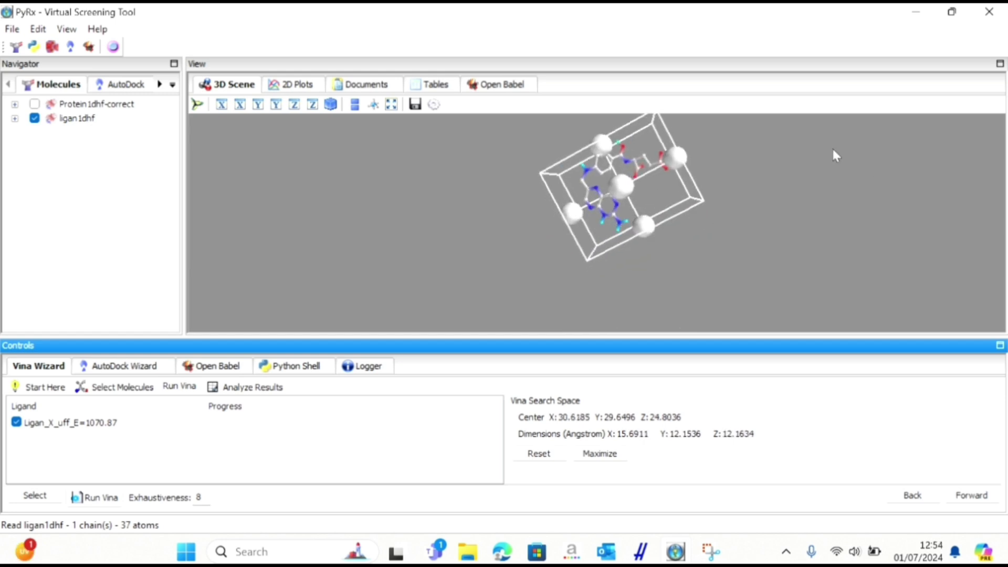
{"action": "left_click_drag", "start_coordinate": [609, 141], "coordinate": [606, 133]}
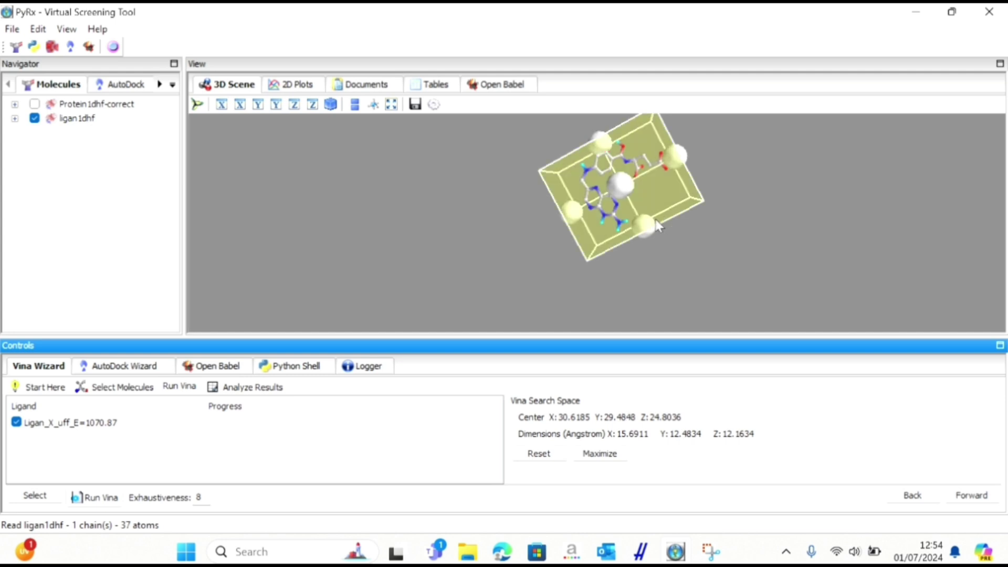
{"action": "left_click", "coordinate": [975, 497]}
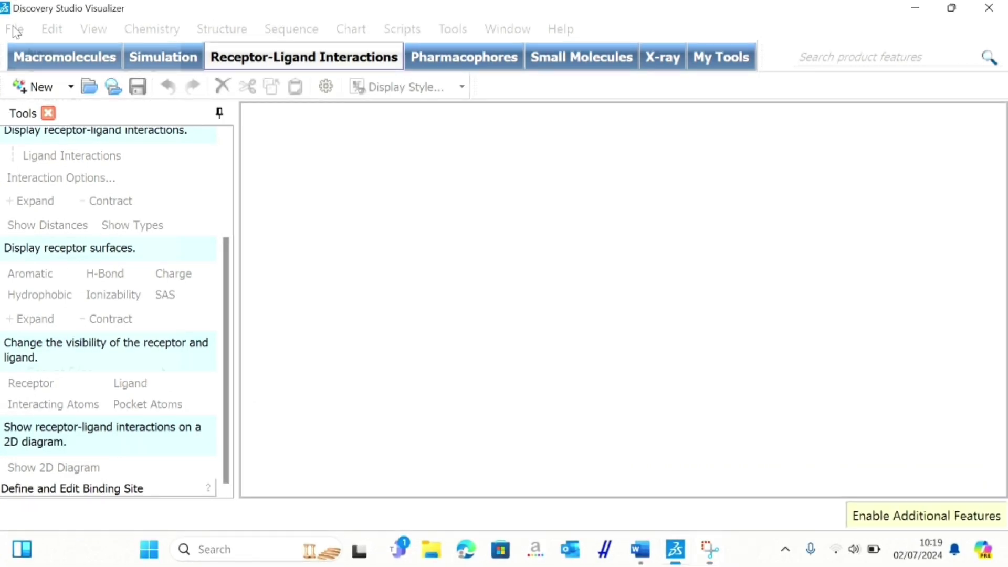
Open the Protein1dhf-correct and analisis ligan natif structure files from the 1dhf antimetabolit folder.
{"action": "left_click", "coordinate": [15, 28]}
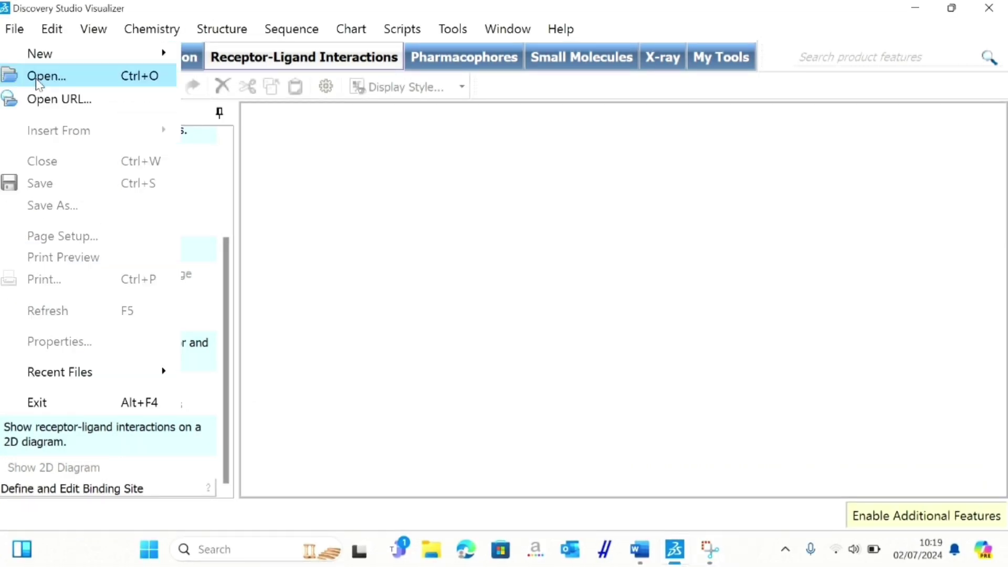
{"action": "left_click", "coordinate": [46, 76]}
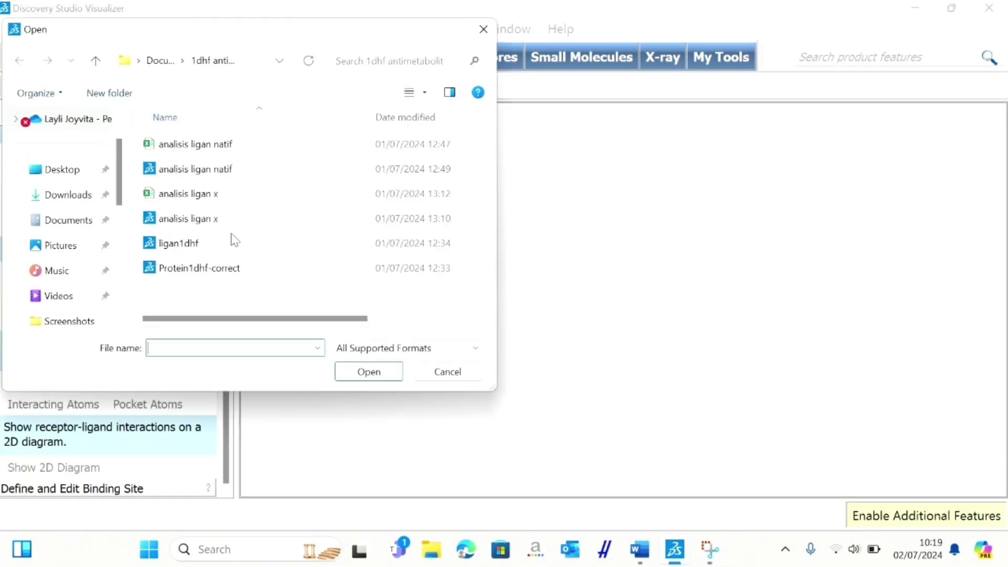
{"action": "left_click", "coordinate": [239, 271]}
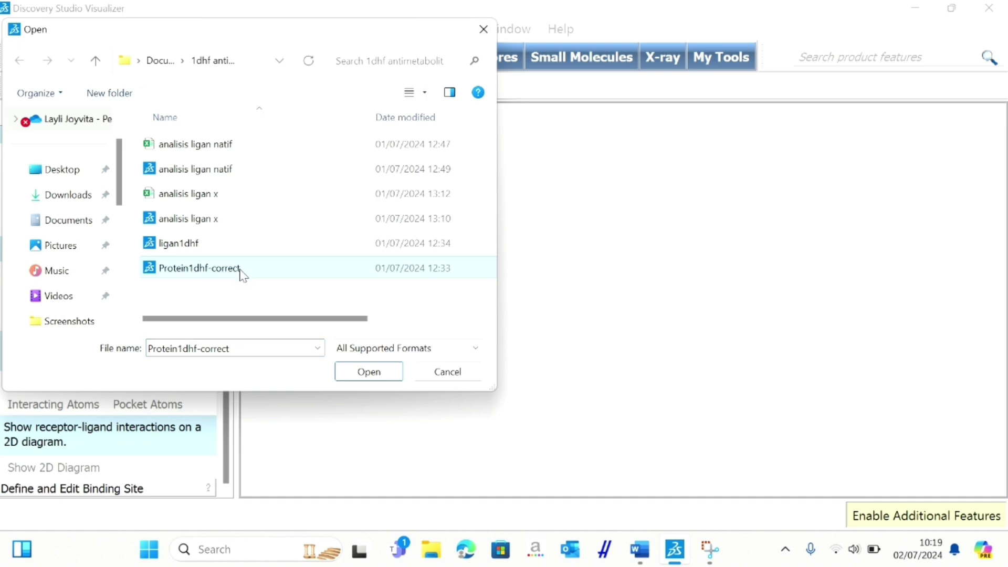
{"action": "left_click", "coordinate": [386, 376]}
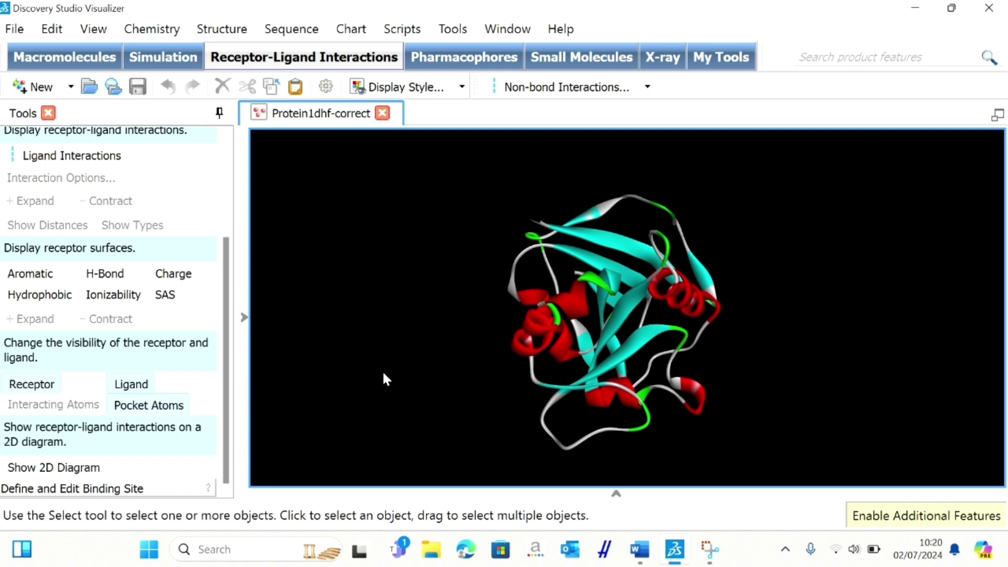
{"action": "left_click", "coordinate": [15, 29]}
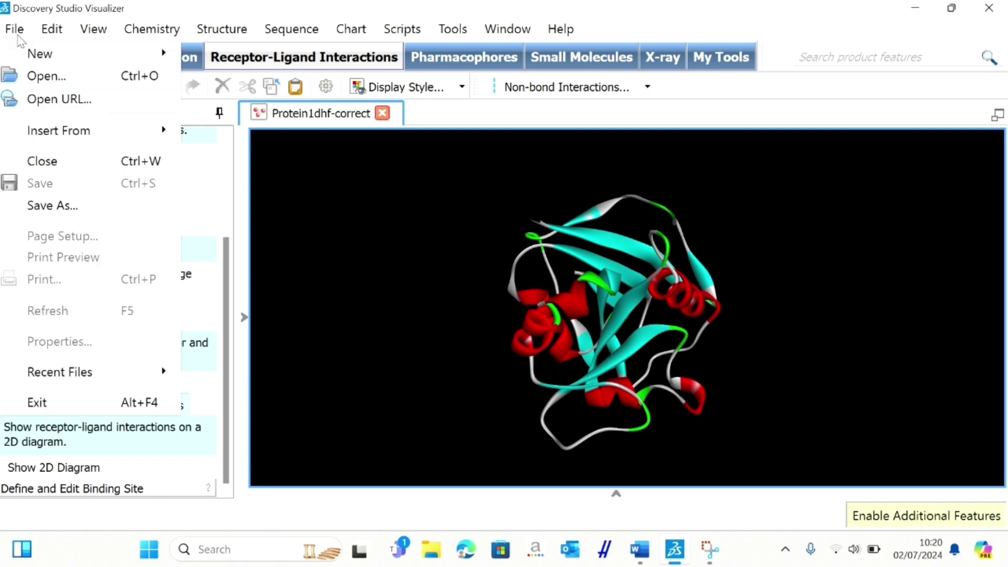
{"action": "left_click", "coordinate": [45, 79]}
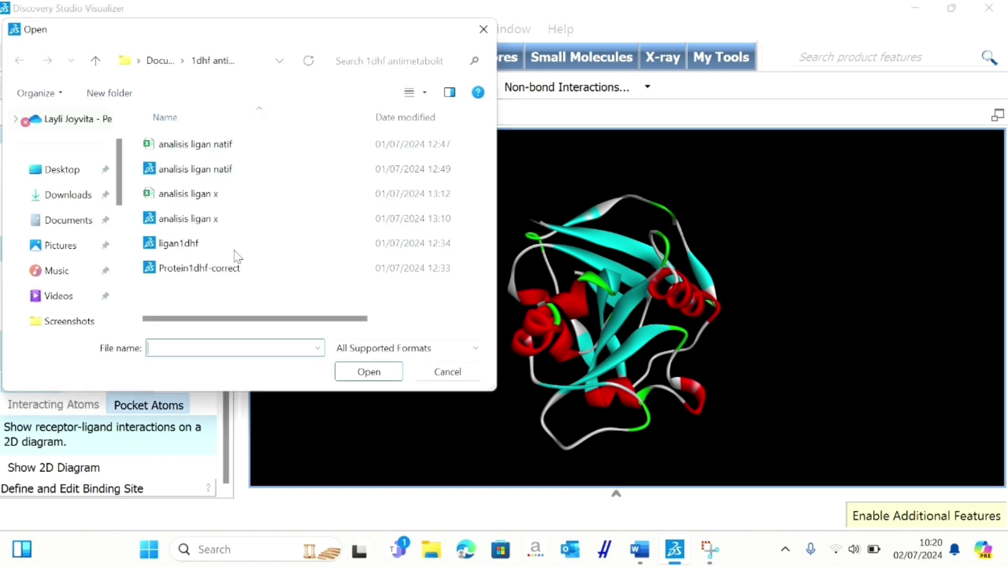
{"action": "left_click", "coordinate": [269, 174]}
{"action": "left_click", "coordinate": [383, 373]}
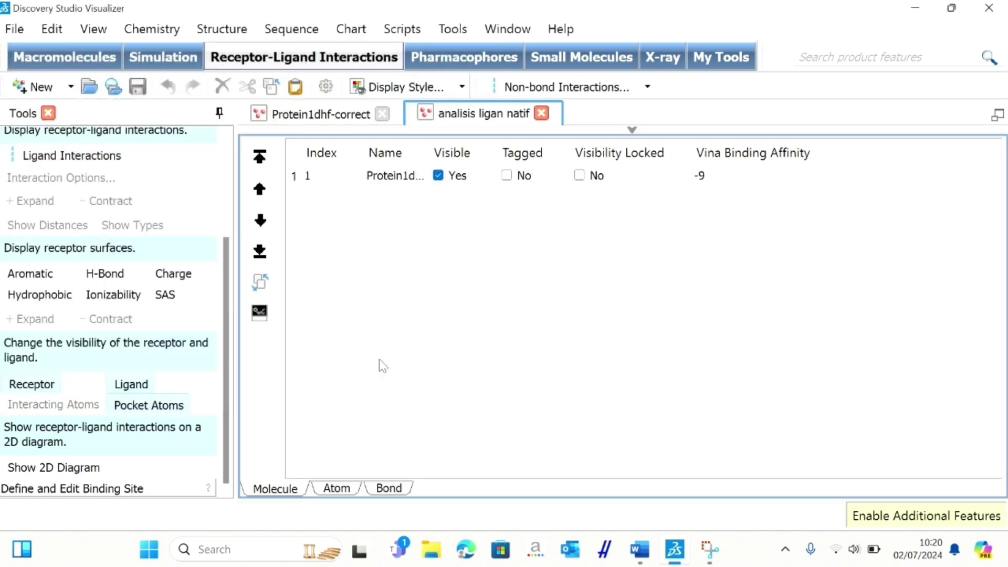
Show the docked native ligand entry of analisis ligan natif in the graphics view.
{"action": "left_click", "coordinate": [389, 176]}
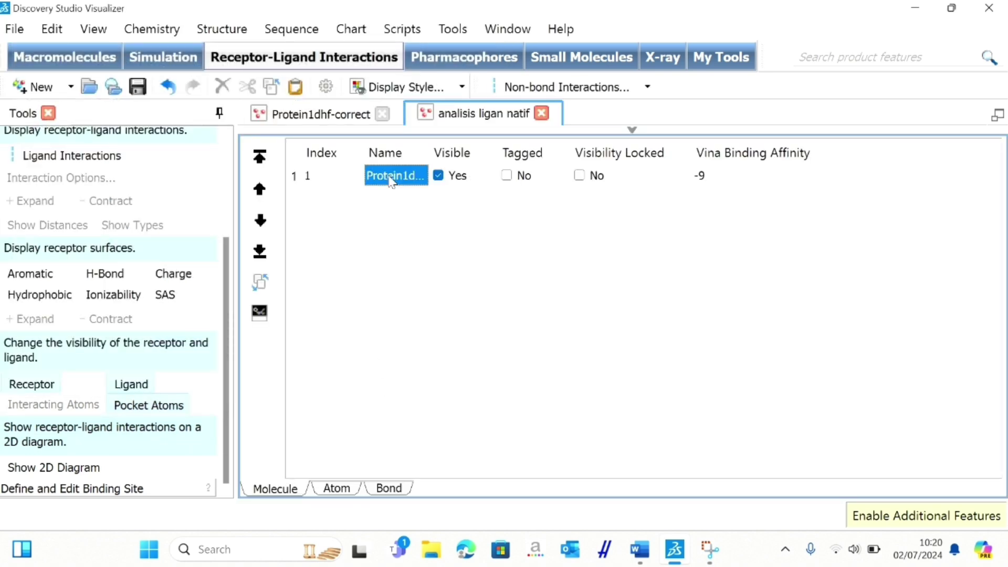
{"action": "right_click", "coordinate": [389, 177]}
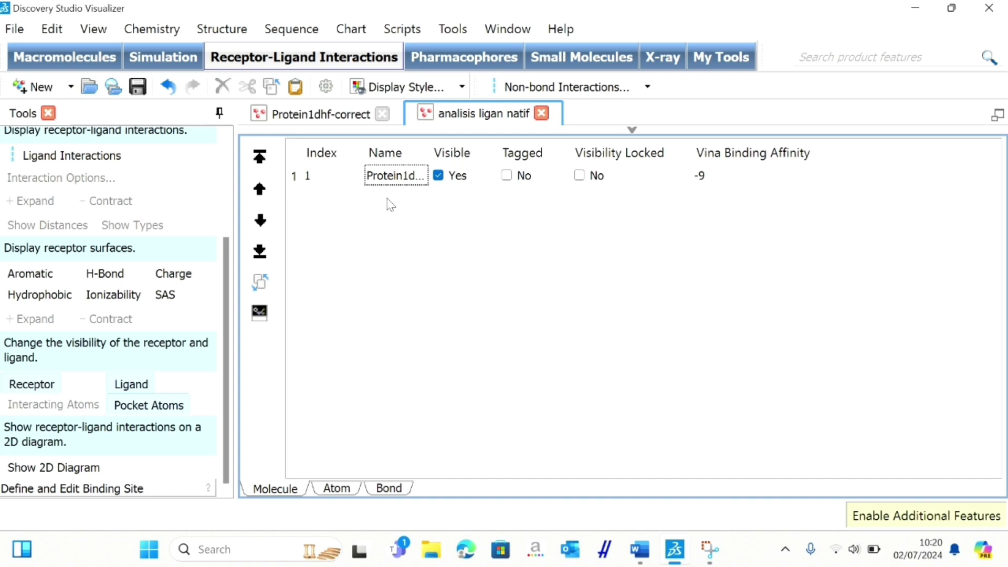
{"action": "left_click", "coordinate": [407, 176]}
{"action": "right_click", "coordinate": [407, 175]}
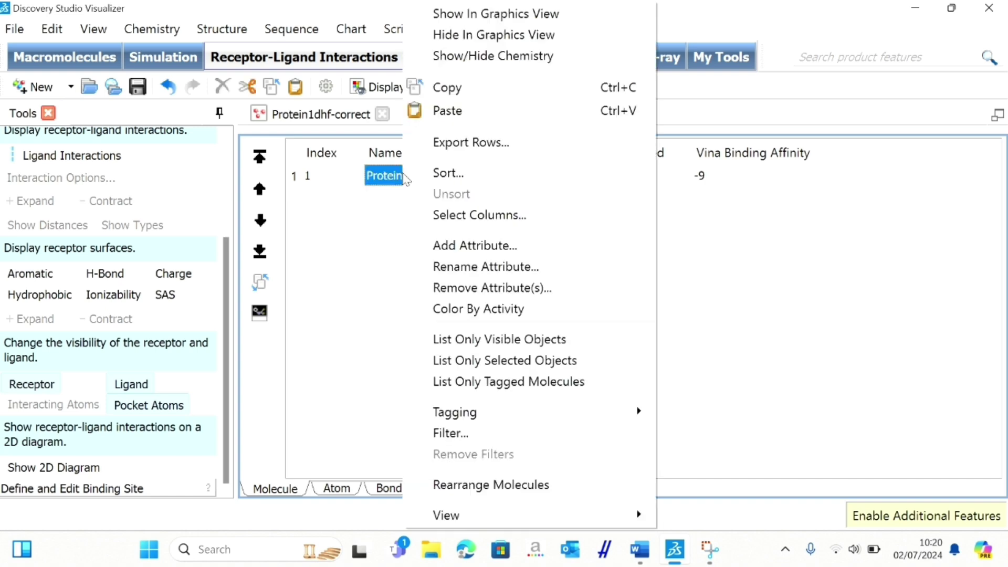
{"action": "left_click", "coordinate": [529, 16]}
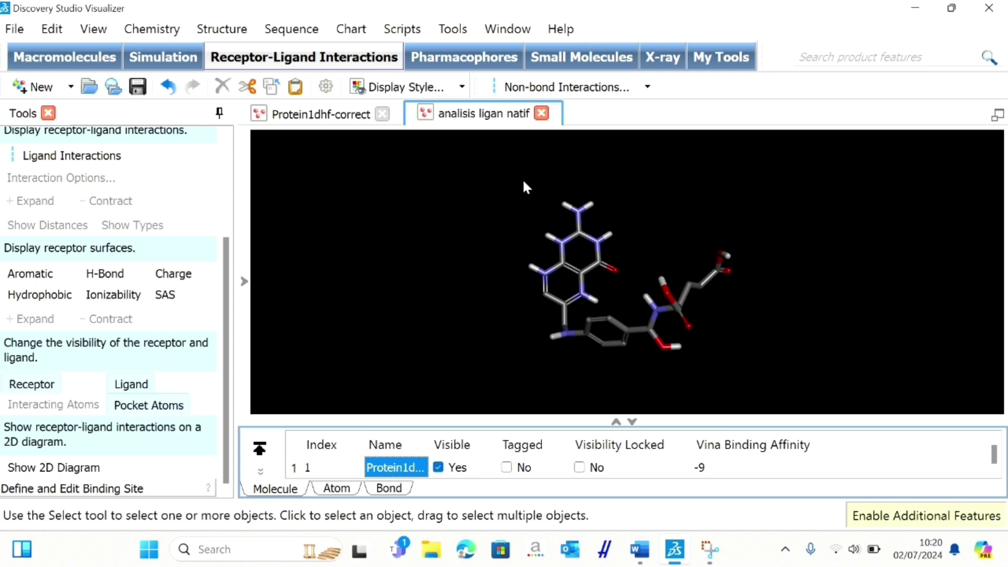
Copy the whole native ligand molecule from analisis ligan natif and paste it into the Protein1dhf-correct structure.
{"action": "mouse_move", "coordinate": [518, 172]}
{"action": "left_mouse_down"}
{"action": "mouse_move", "coordinate": [676, 195]}
{"action": "mouse_move", "coordinate": [714, 227]}
{"action": "mouse_move", "coordinate": [750, 336]}
{"action": "mouse_move", "coordinate": [700, 373]}
{"action": "mouse_move", "coordinate": [596, 382]}
{"action": "mouse_move", "coordinate": [526, 374]}
{"action": "left_mouse_up"}
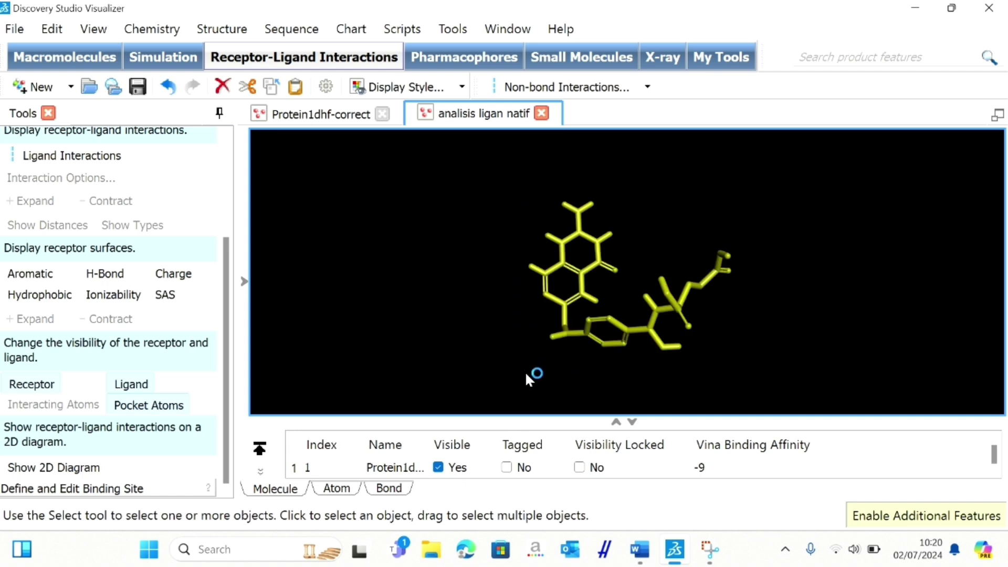
{"action": "left_click", "coordinate": [333, 112]}
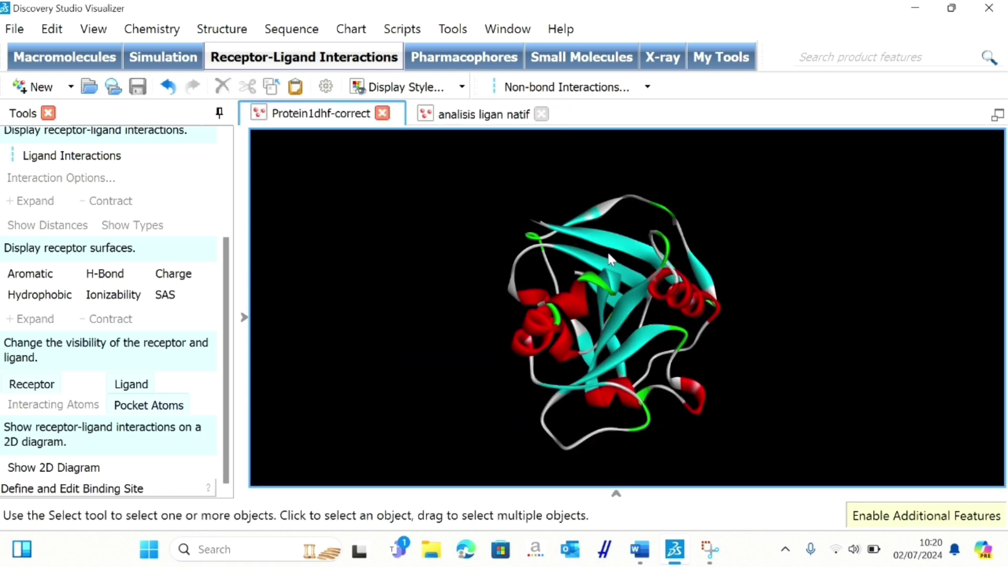
{"action": "key", "text": "ctrl+v"}
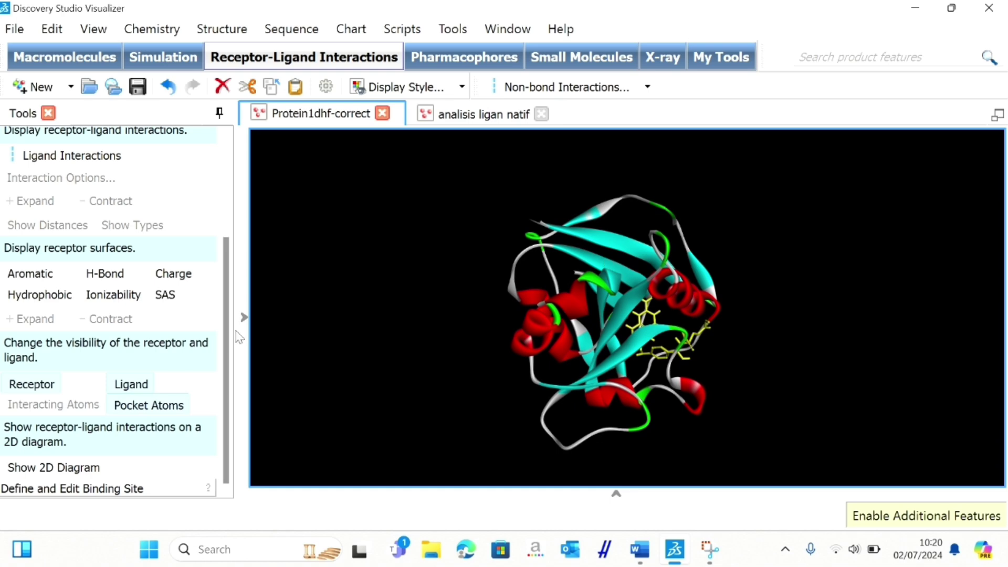
Display the native ligand's interactions with the receptor, including distances, and generate their 2D diagram.
{"action": "left_click", "coordinate": [107, 158]}
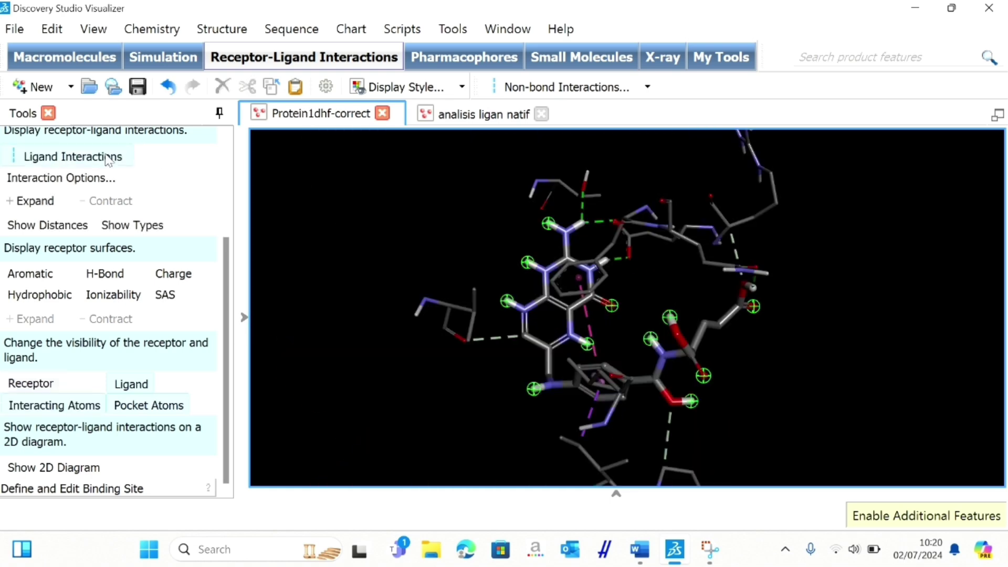
{"action": "left_click", "coordinate": [67, 226]}
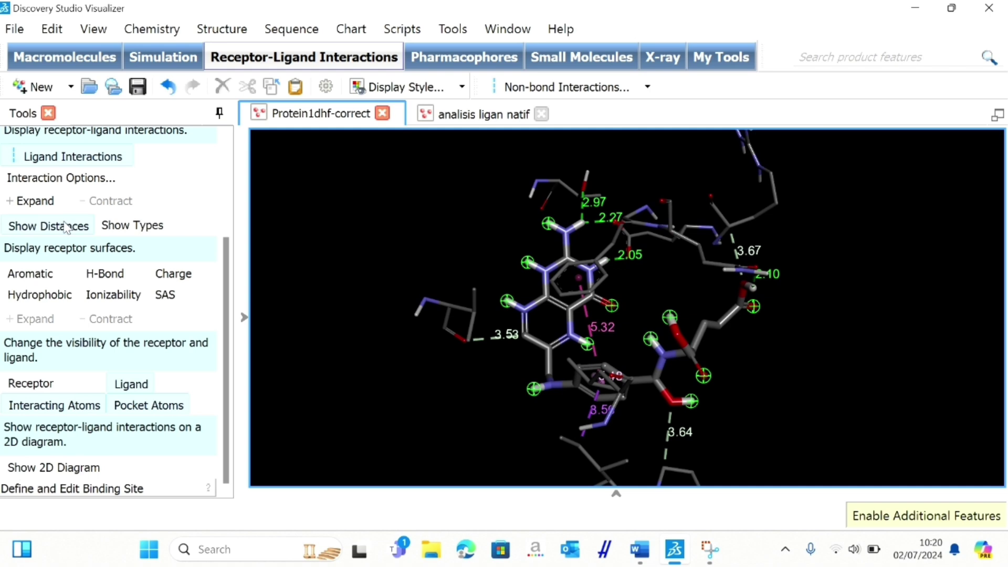
{"action": "left_click", "coordinate": [96, 467]}
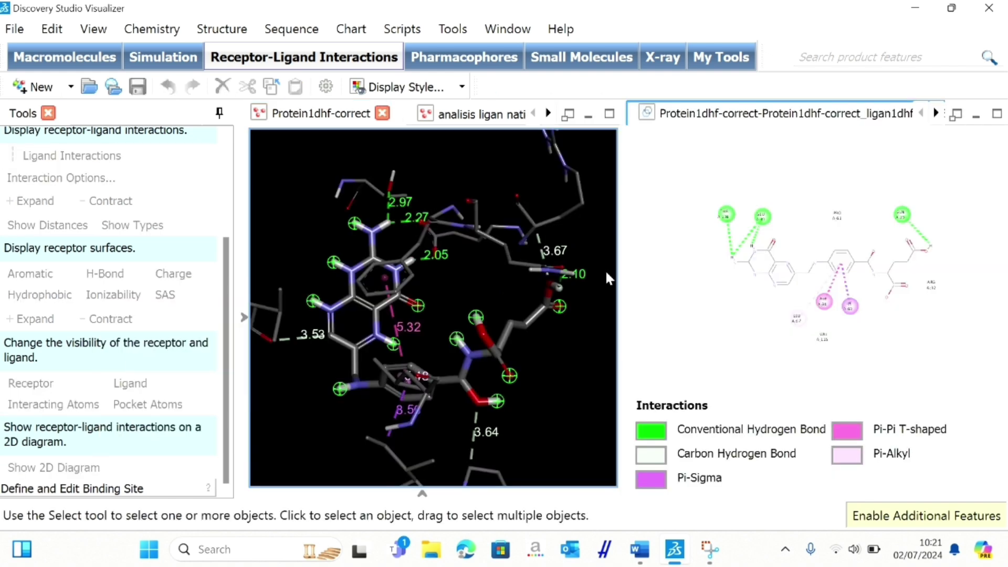
{"action": "left_click", "coordinate": [731, 211]}
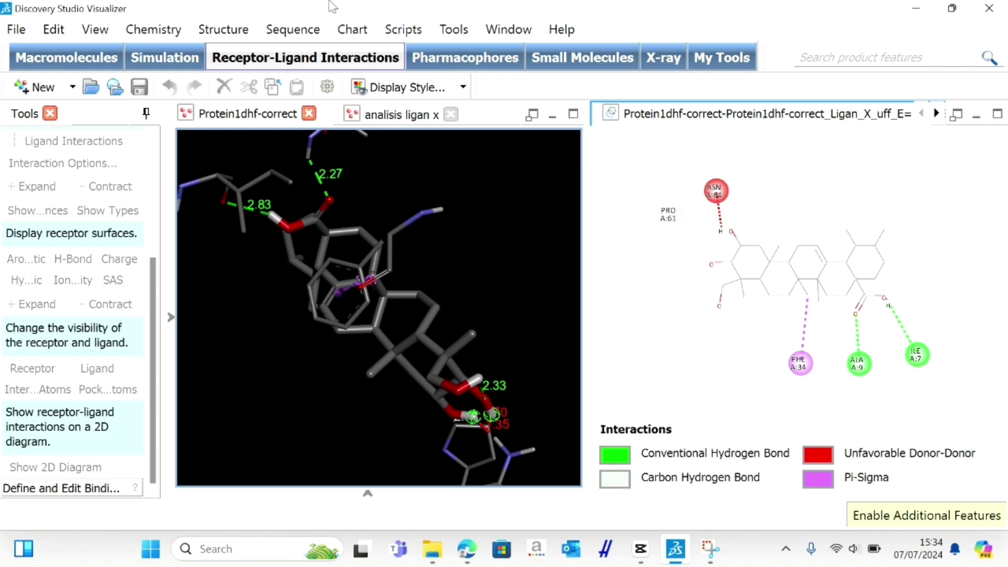
{"action": "left_click", "coordinate": [445, 20]}
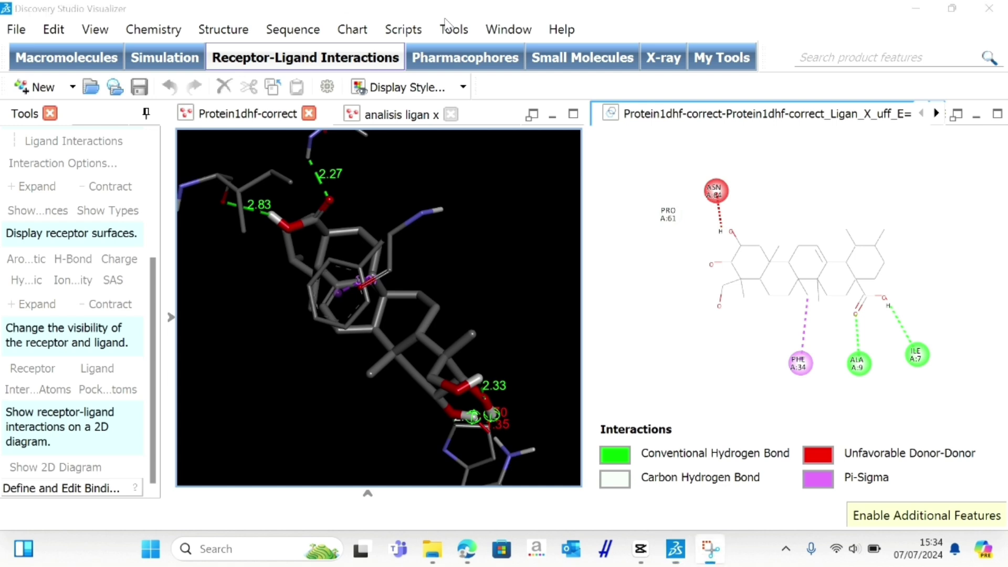